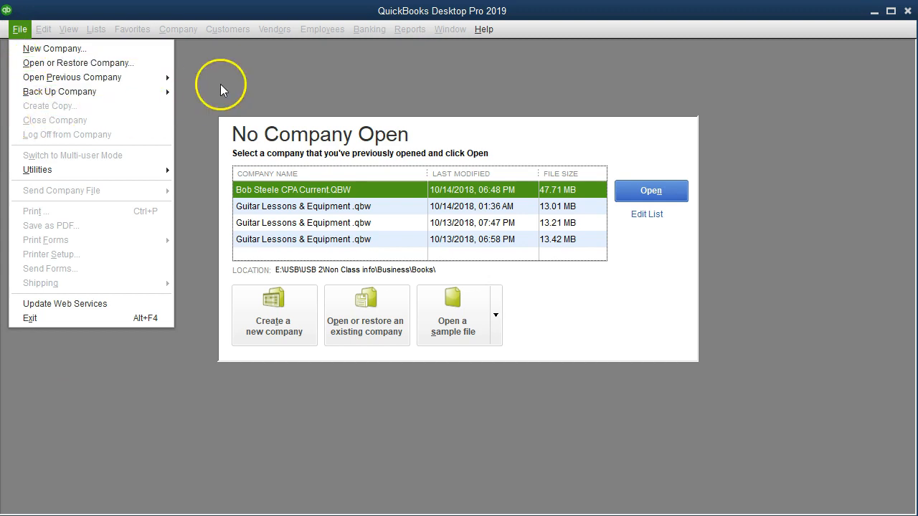
Start setting up a new company with the business name Guitar Lessons & Equipment, skipping the Intuit account sign-in.
{"action": "left_click", "coordinate": [242, 75]}
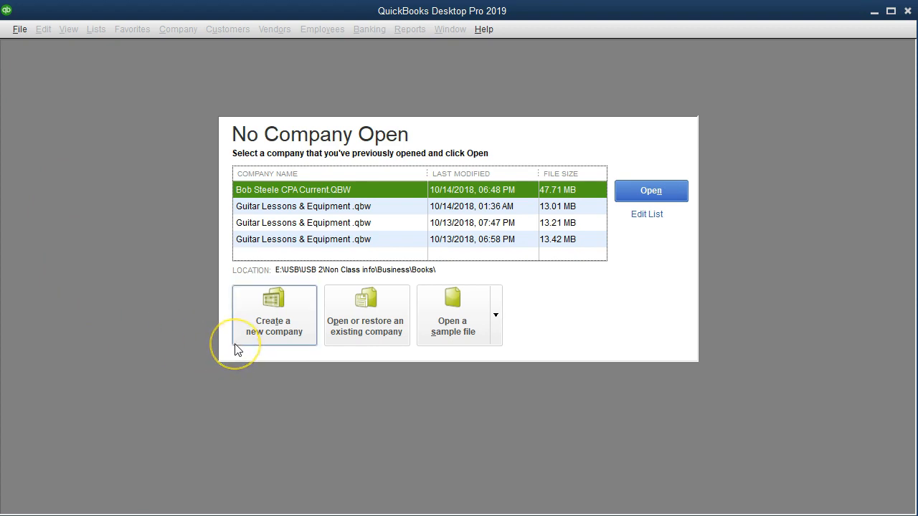
{"action": "left_click", "coordinate": [19, 29]}
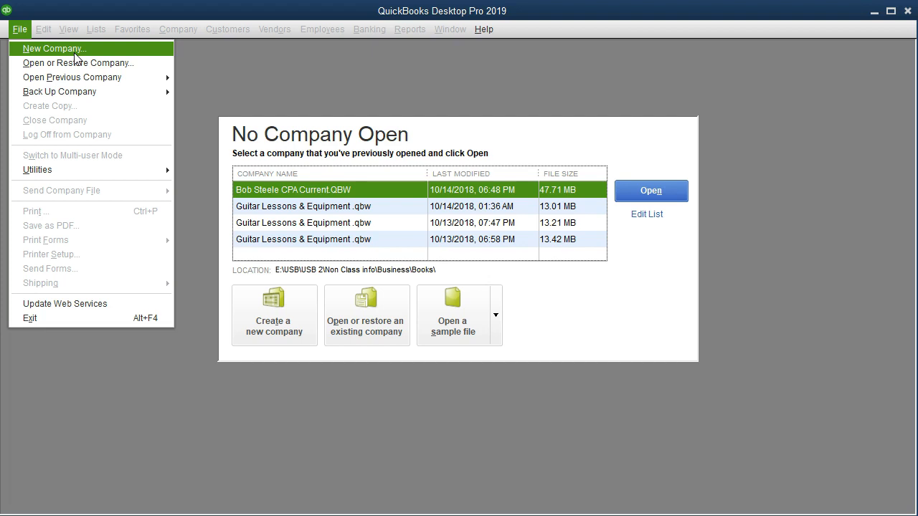
{"action": "left_click", "coordinate": [74, 53]}
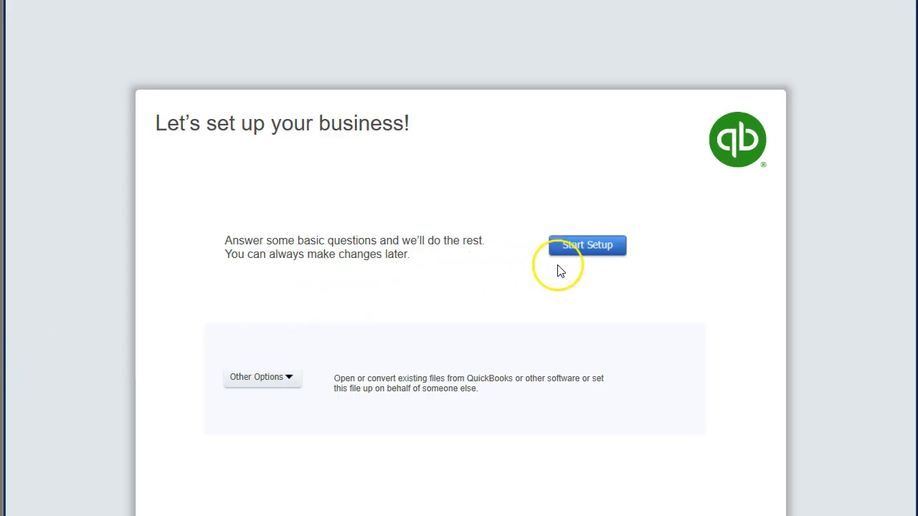
{"action": "left_click", "coordinate": [583, 257]}
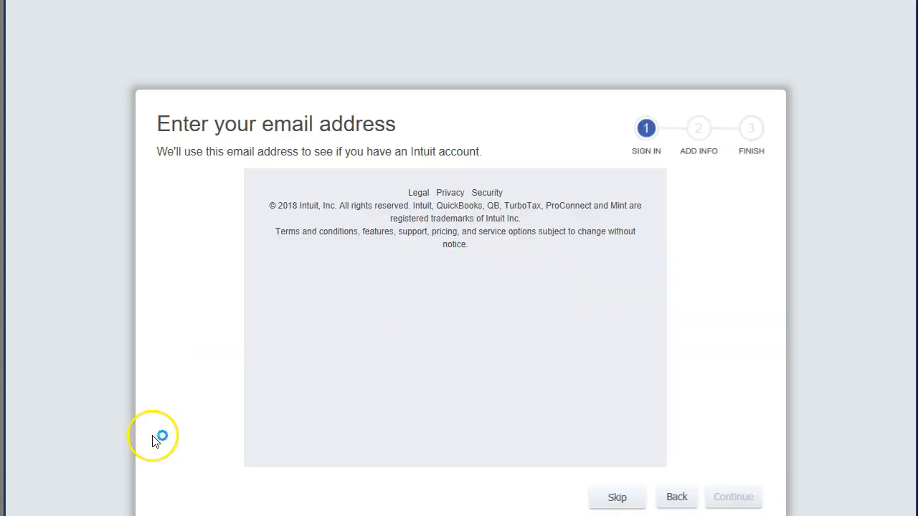
{"action": "left_click", "coordinate": [328, 224]}
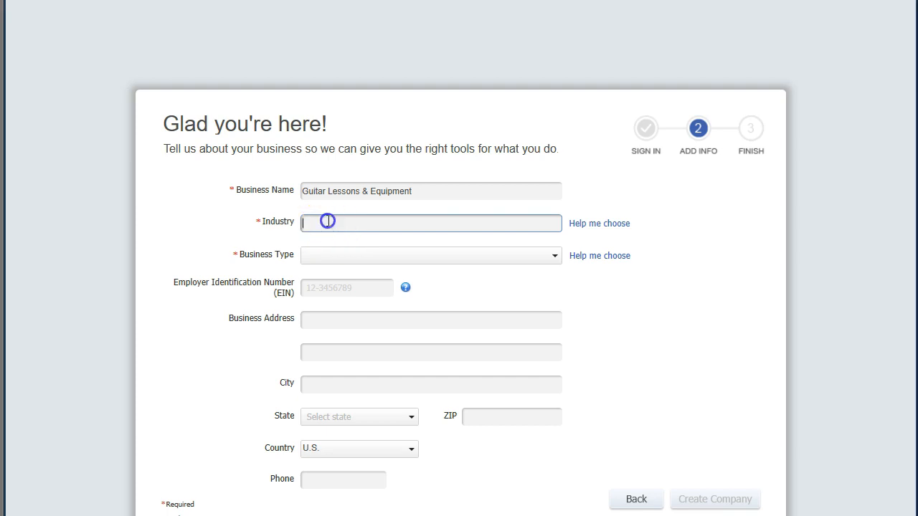
{"action": "left_click", "coordinate": [602, 224]}
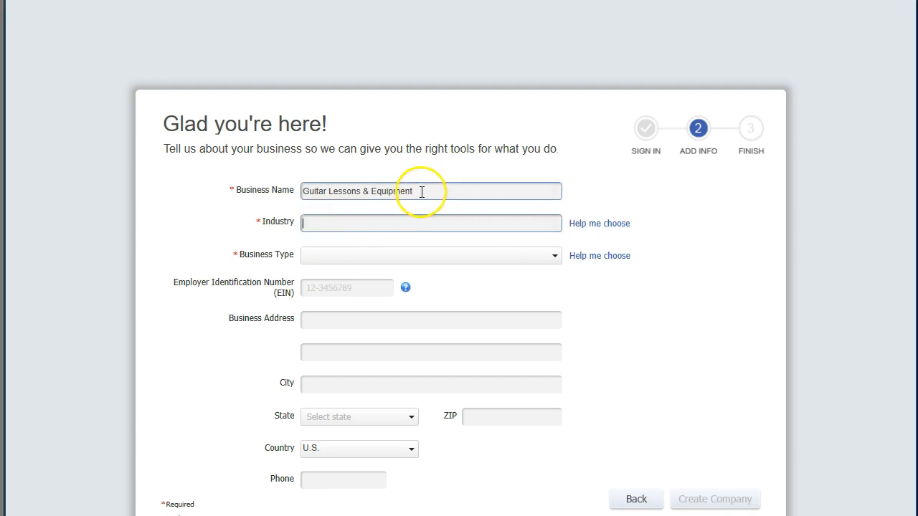
Set the new company's industry to General Product-based Business.
{"action": "left_click", "coordinate": [597, 224]}
{"action": "scroll", "coordinate": [395, 354], "scroll_direction": "down", "scroll_amount": 1}
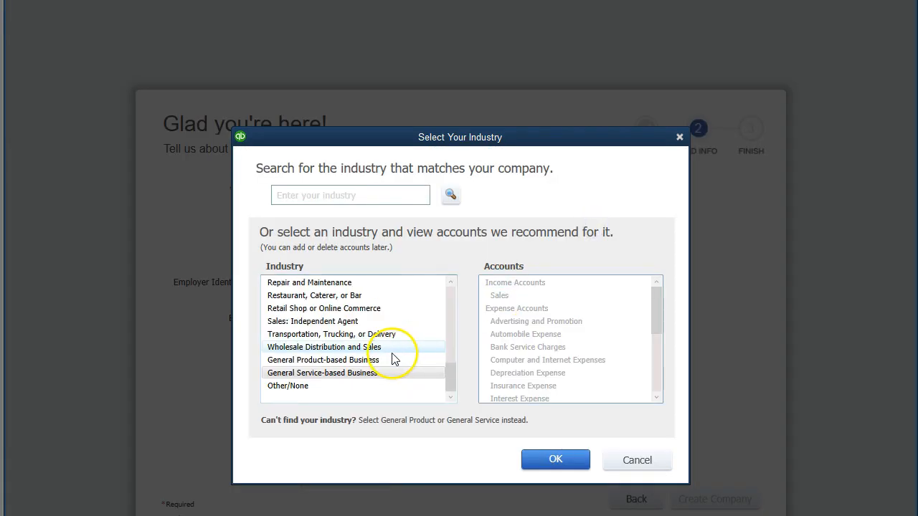
{"action": "left_click", "coordinate": [341, 360]}
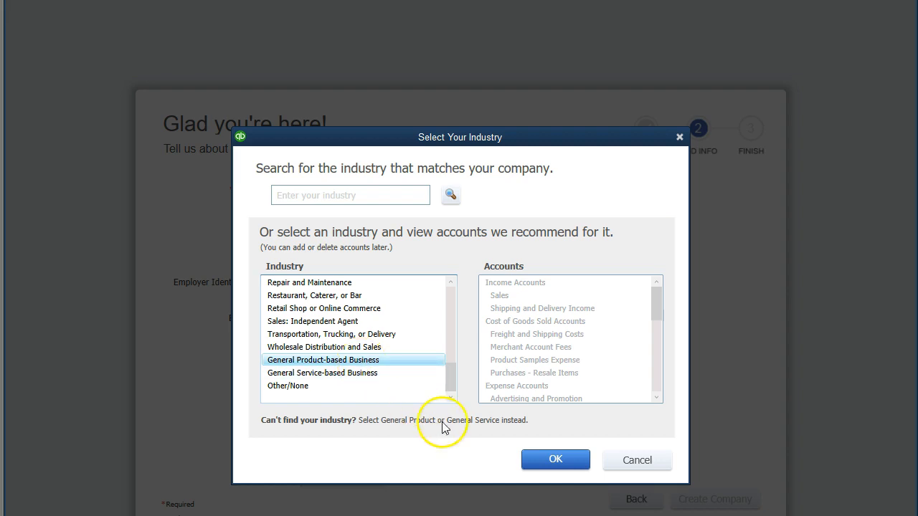
{"action": "left_click", "coordinate": [538, 463]}
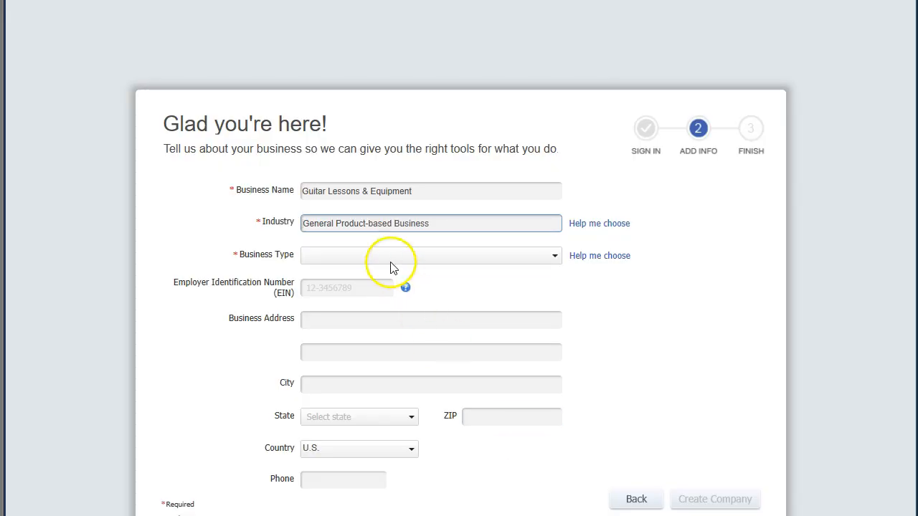
Set the business type to Sole Proprietorship and create the company.
{"action": "left_click", "coordinate": [601, 258]}
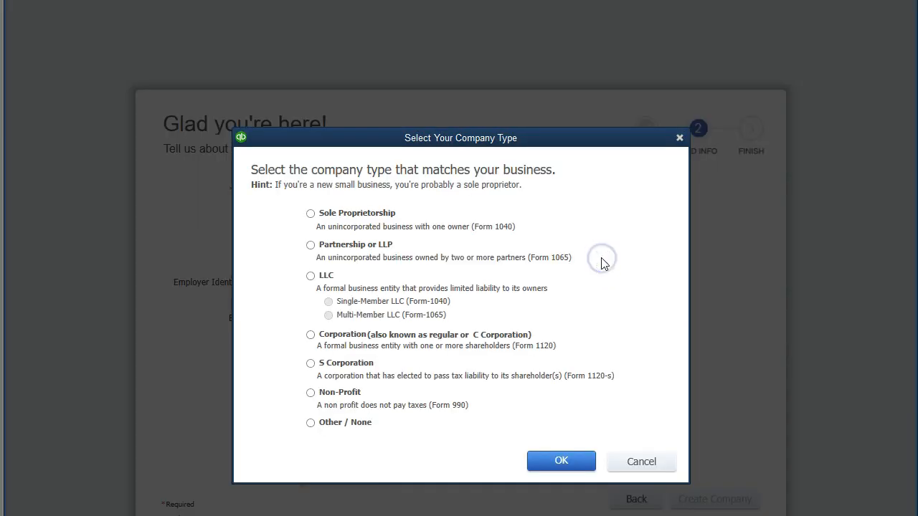
{"action": "left_click", "coordinate": [310, 213]}
{"action": "left_click", "coordinate": [557, 463]}
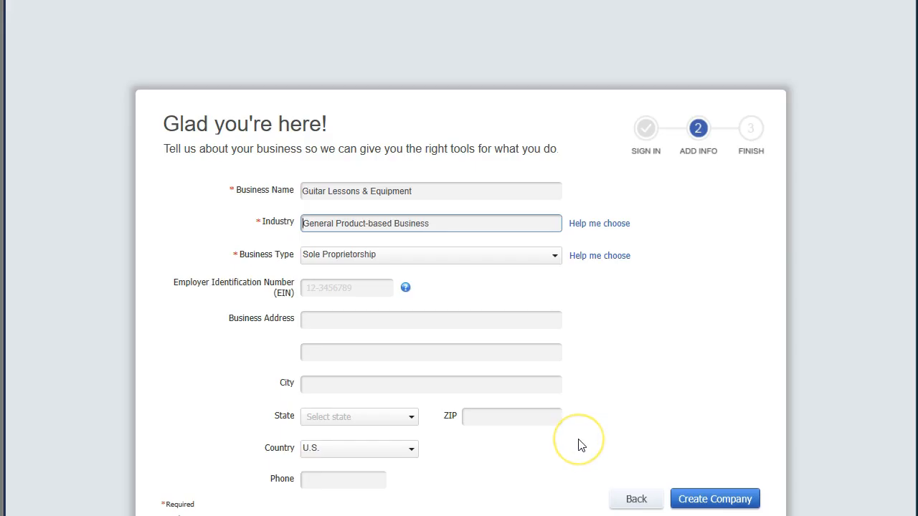
{"action": "left_click", "coordinate": [690, 499]}
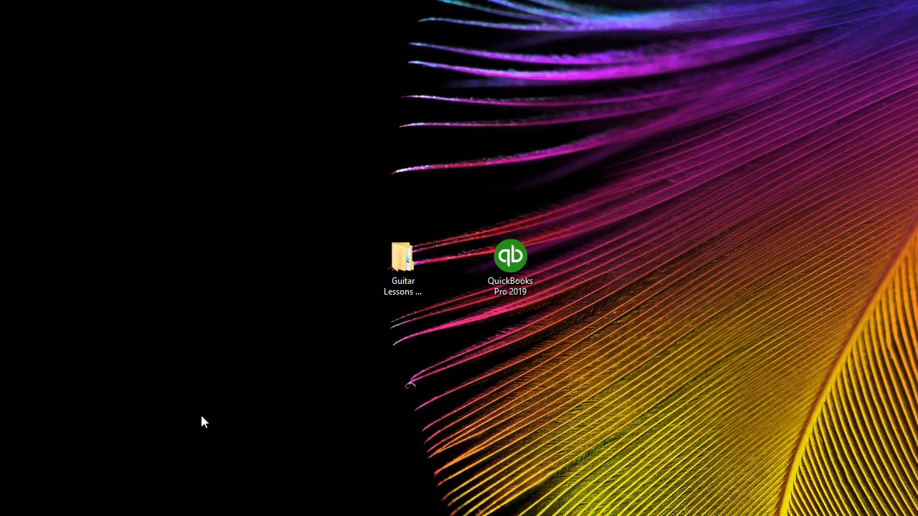
In File Explorer, open the QB Invoices folder inside the QuickBooks Data File folder of Guitar Lessons & Equipment.
{"action": "double_click", "coordinate": [402, 265]}
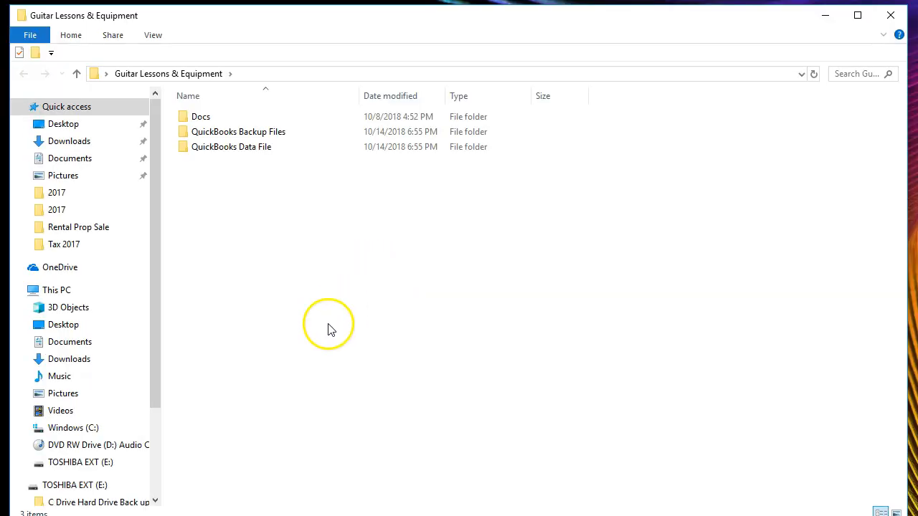
{"action": "left_click", "coordinate": [226, 132]}
{"action": "double_click", "coordinate": [225, 146]}
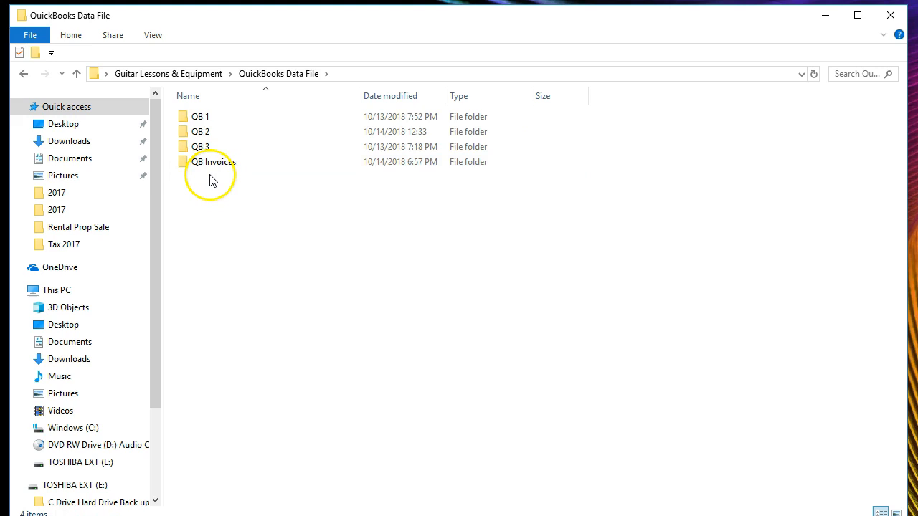
{"action": "double_click", "coordinate": [212, 165]}
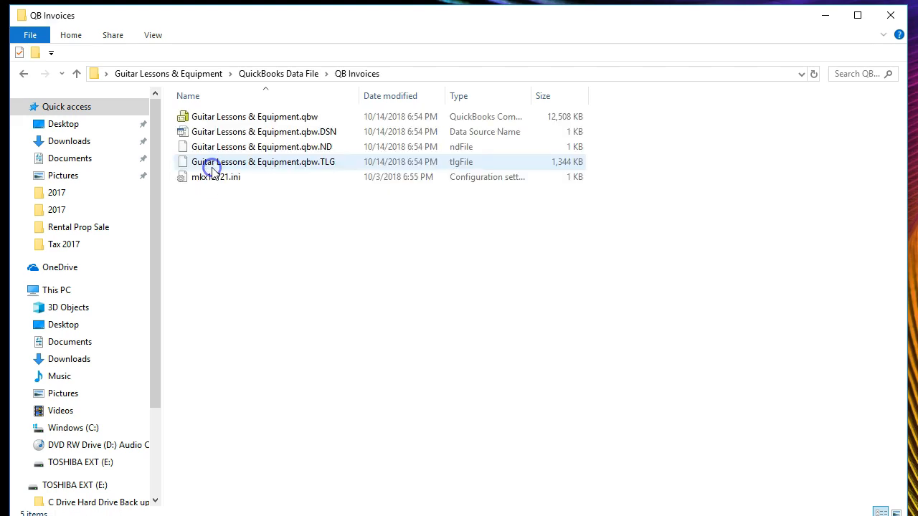
Rename the company file Guitar Lessons & Equipment.qbw as Inv. Guitar Lessons & Equipment.qbw.
{"action": "right_click", "coordinate": [221, 127]}
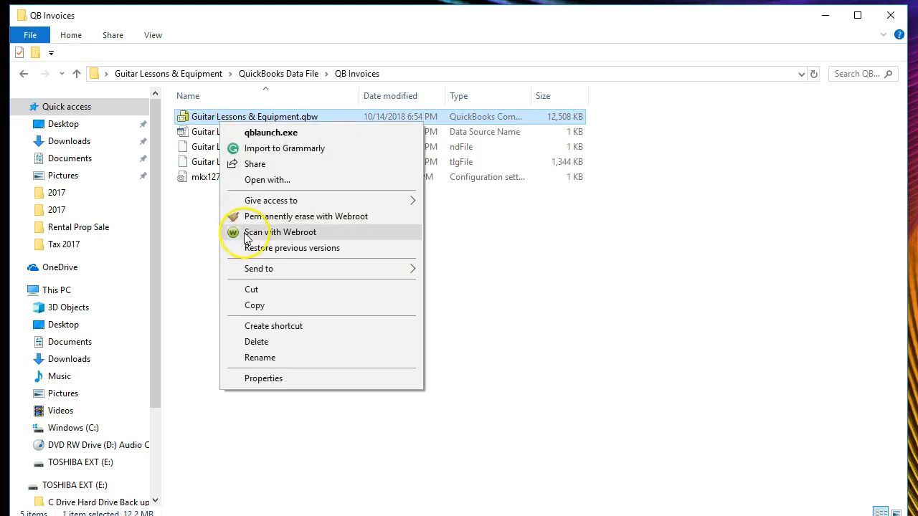
{"action": "left_click", "coordinate": [247, 356]}
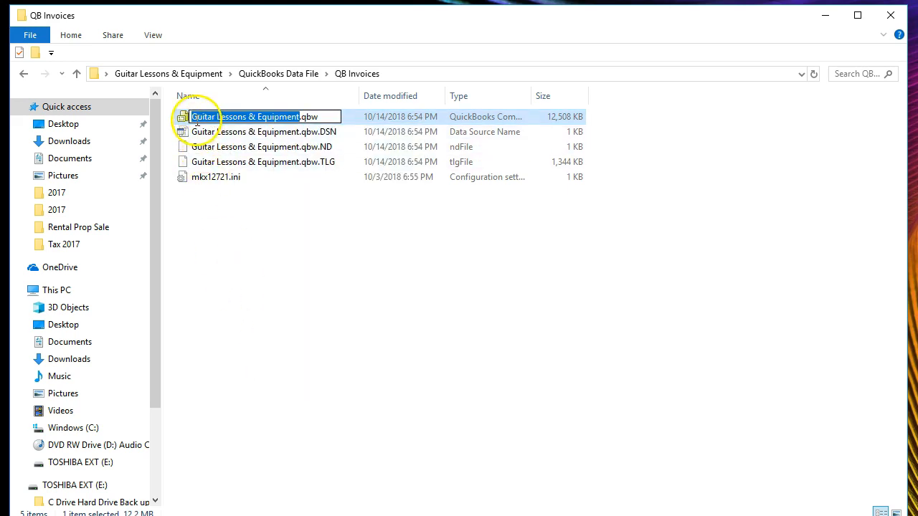
{"action": "left_click", "coordinate": [193, 117]}
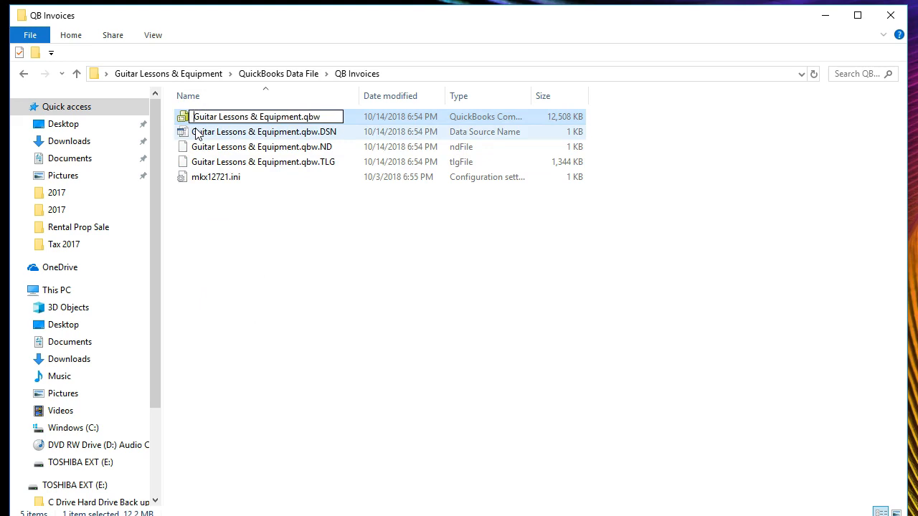
{"action": "type", "text": "Inv."}
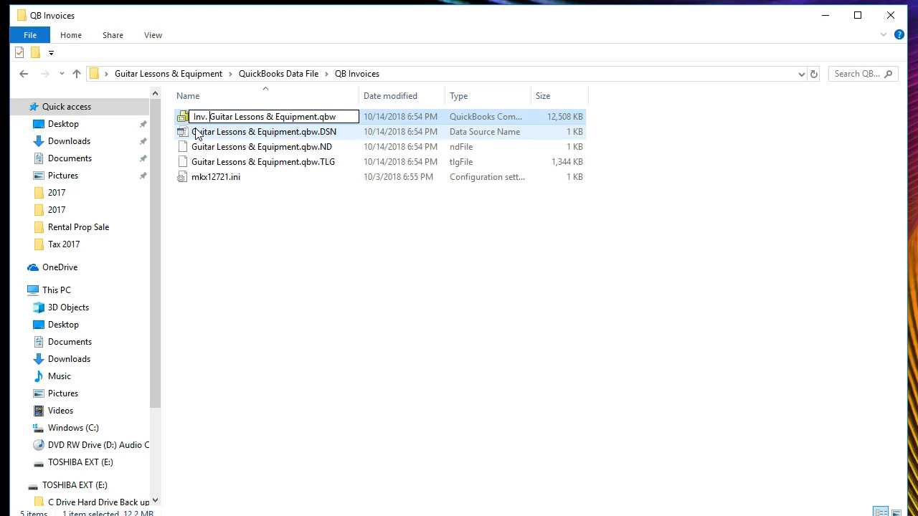
{"action": "left_click", "coordinate": [243, 256]}
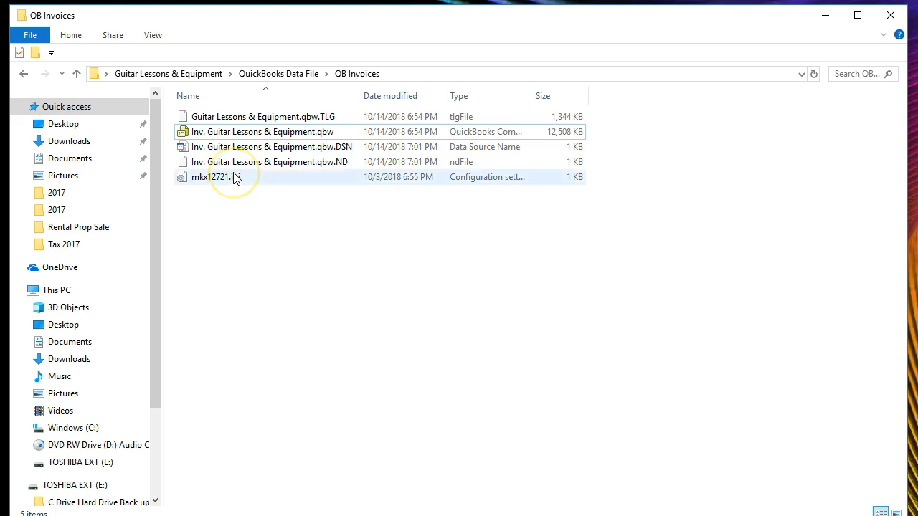
Open the company file Inv. Guitar Lessons & Equipment.qbw in QuickBooks and check its icon bar and window display options.
{"action": "double_click", "coordinate": [242, 132]}
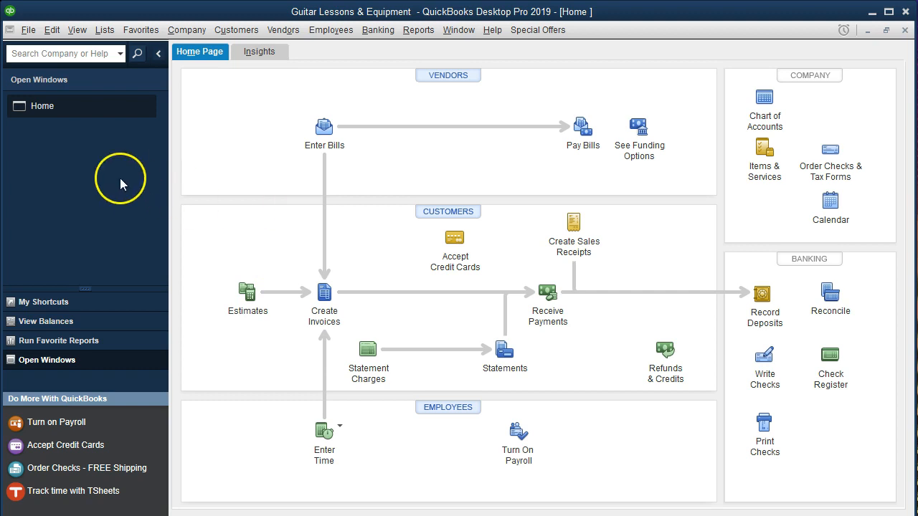
{"action": "left_click", "coordinate": [75, 37]}
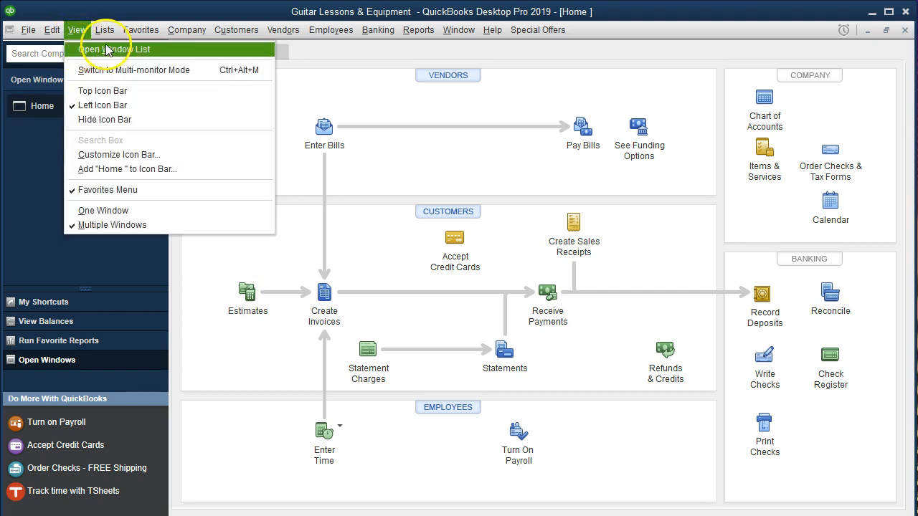
{"action": "left_click", "coordinate": [18, 158]}
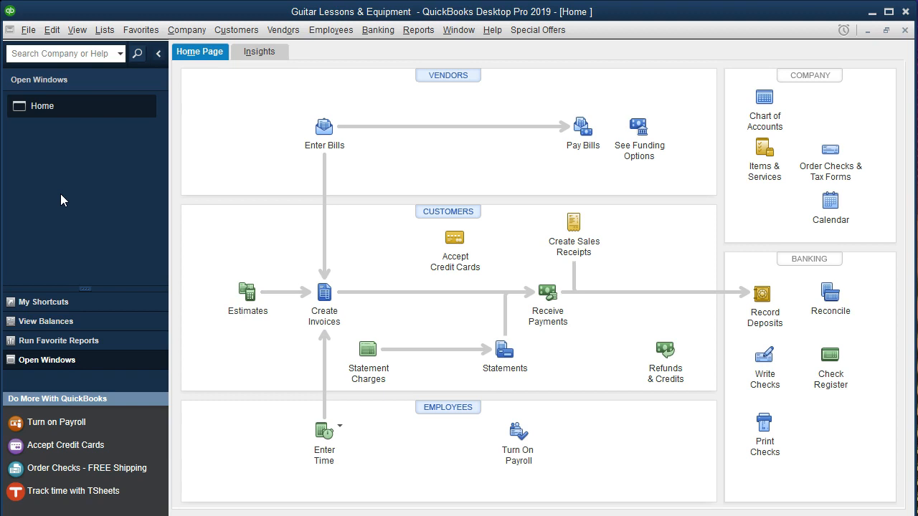
Start a new invoice and quick-add the customer by last name to the Customer:Job list.
{"action": "left_click", "coordinate": [323, 304]}
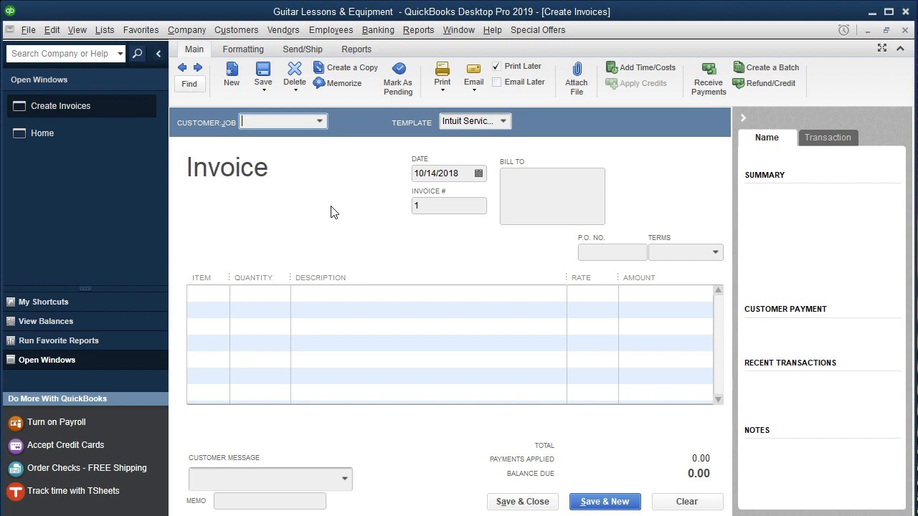
{"action": "type", "text": "Smith"}
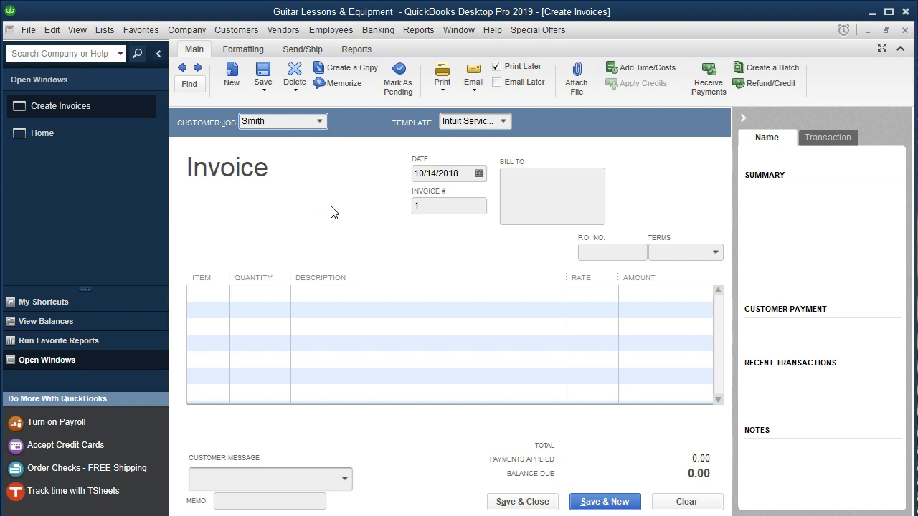
{"action": "key", "text": "Tab"}
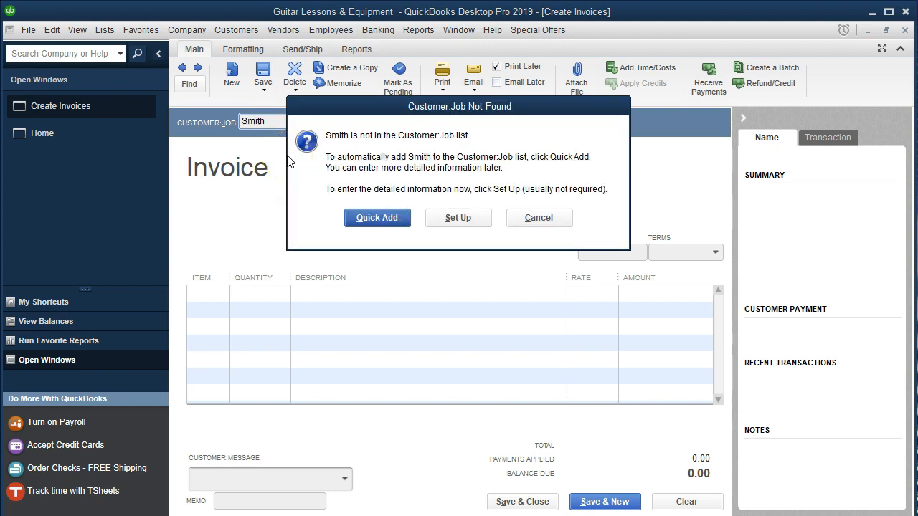
{"action": "left_click", "coordinate": [371, 218]}
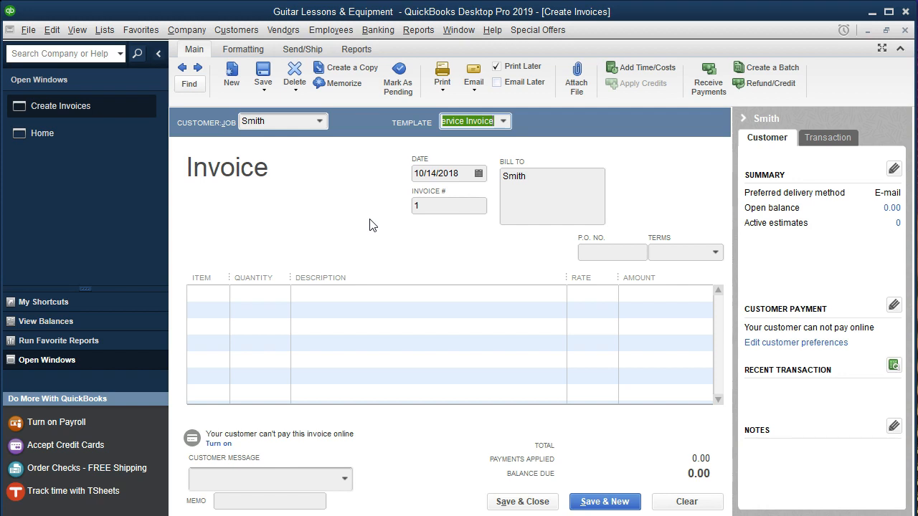
Hide the customer history beside the invoice and set the invoice date to 01/01/2019.
{"action": "left_click", "coordinate": [743, 119]}
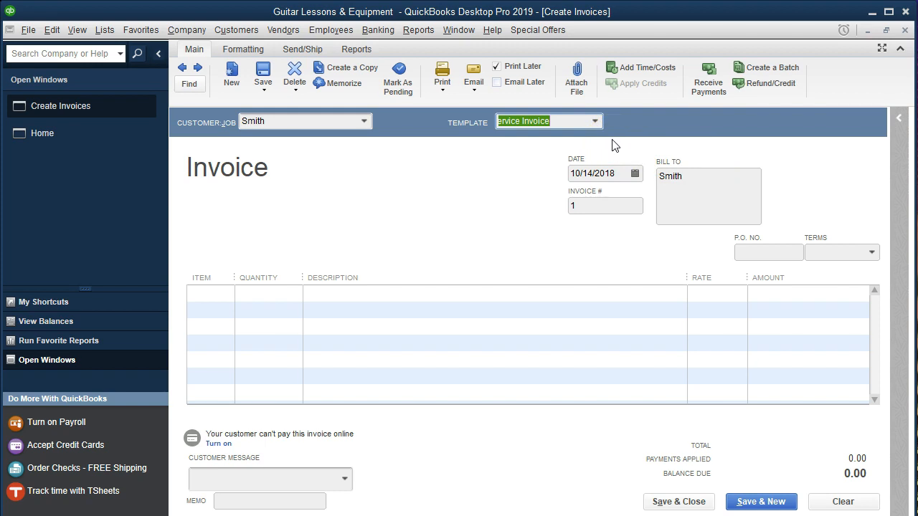
{"action": "key", "text": "Tab"}
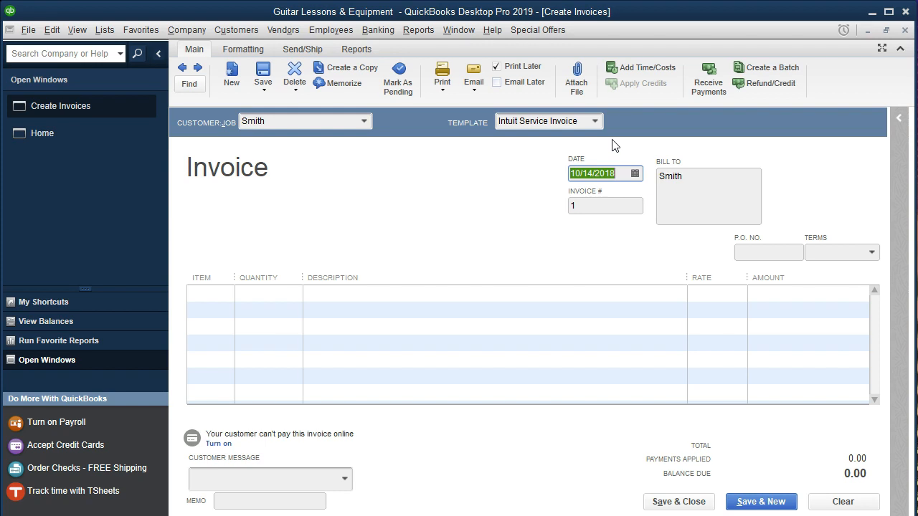
{"action": "type", "text": "01/011"}
{"action": "key", "text": "Tab"}
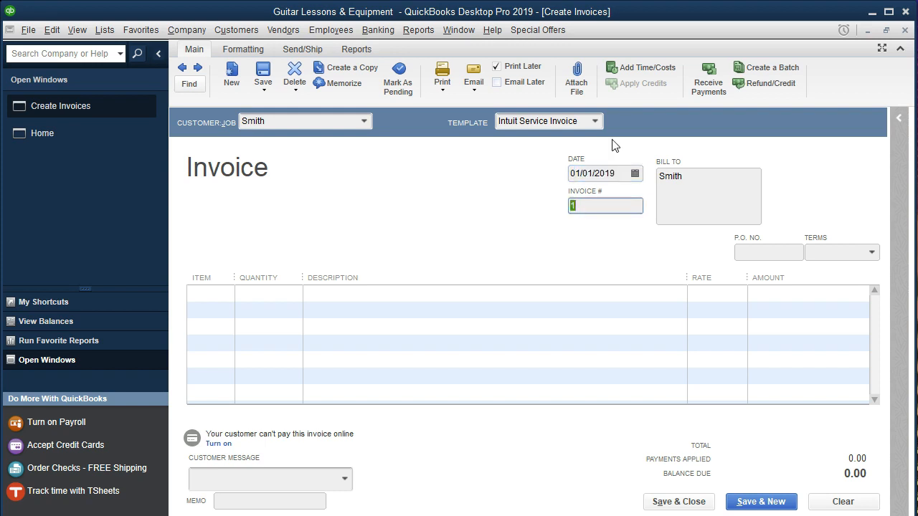
Enter GL as the item on the invoice's first line and add it as a new item of type Service.
{"action": "key", "text": "Tab"}
{"action": "key", "text": "Tab"}
{"action": "key", "text": "Tab"}
{"action": "key", "text": "Tab"}
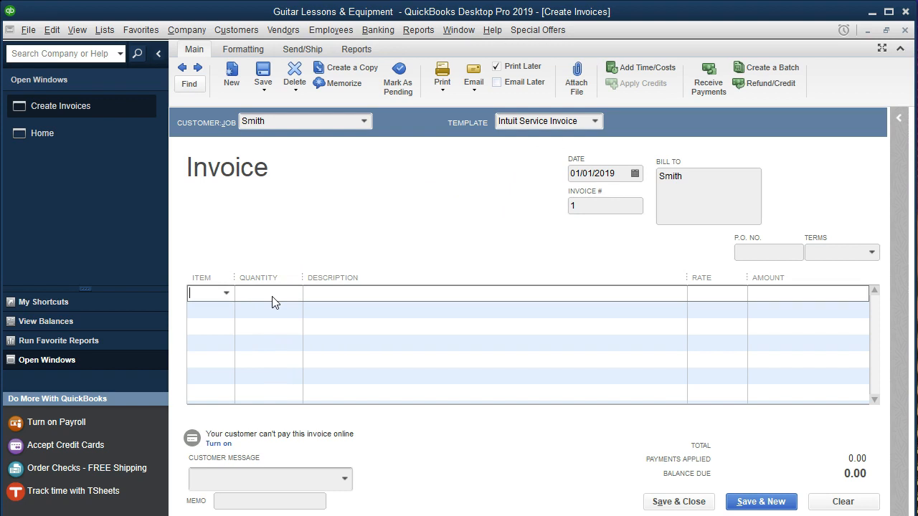
{"action": "left_click", "coordinate": [211, 296]}
{"action": "left_click", "coordinate": [223, 295]}
{"action": "left_click", "coordinate": [223, 294]}
{"action": "type", "text": "GL"}
{"action": "key", "text": "Tab"}
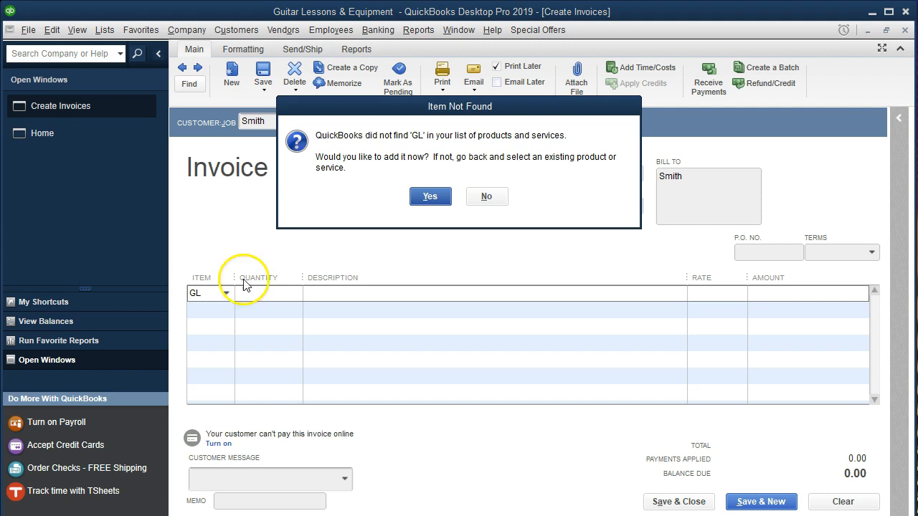
{"action": "left_click", "coordinate": [417, 196]}
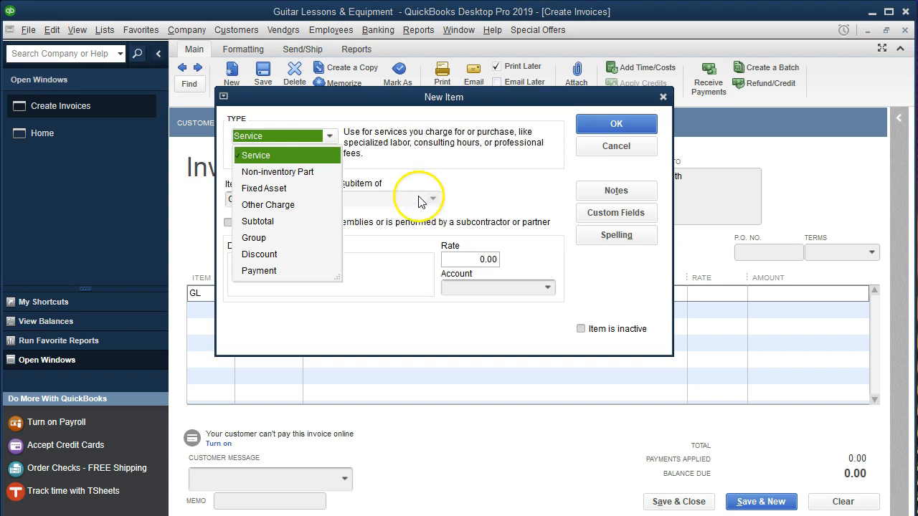
{"action": "left_click", "coordinate": [270, 157]}
Complete the GL service item with description Guitar Lessens, rate 100 and the Sales account, and save it.
{"action": "left_click", "coordinate": [284, 277]}
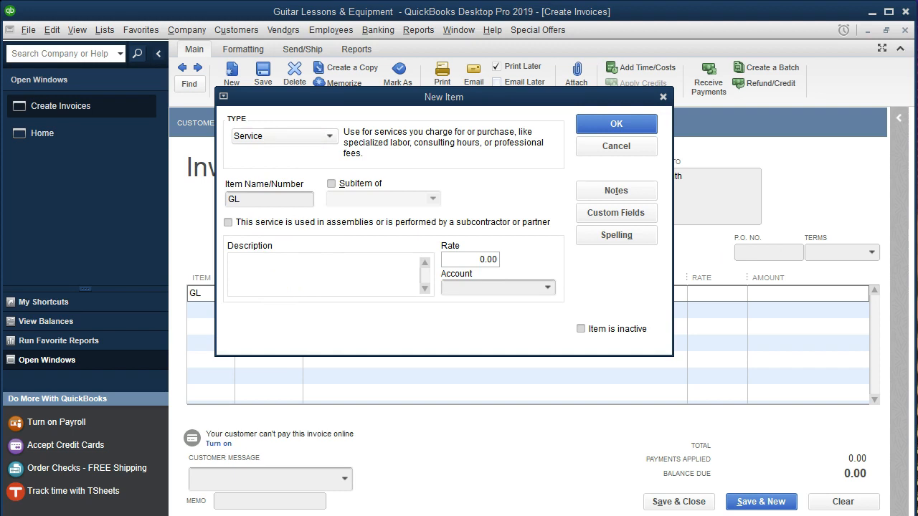
{"action": "type", "text": "Guitar Lessens"}
{"action": "key", "text": "Tab"}
{"action": "type", "text": "100"}
{"action": "key", "text": "Tab"}
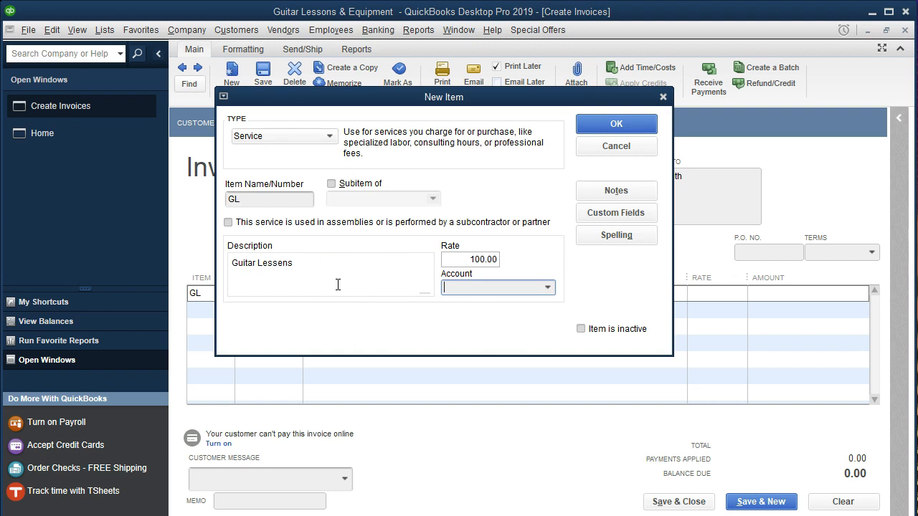
{"action": "left_click", "coordinate": [547, 288]}
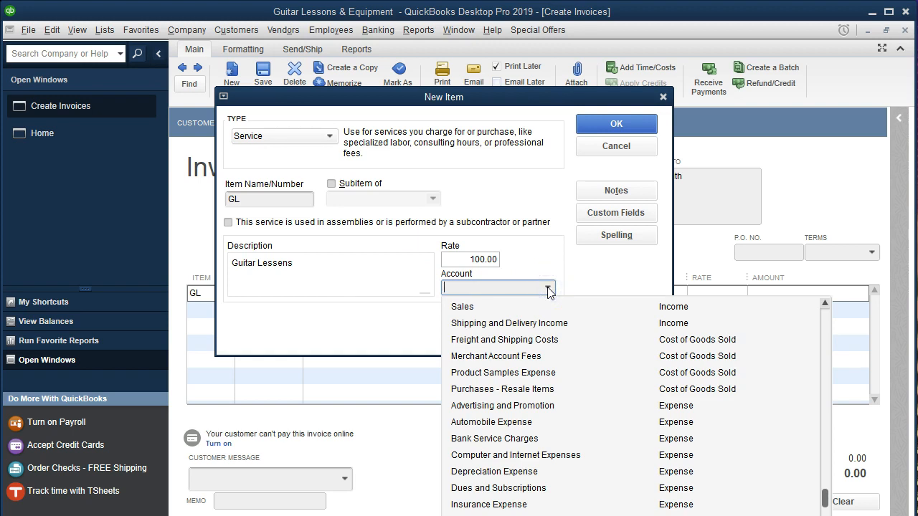
{"action": "left_click", "coordinate": [472, 306]}
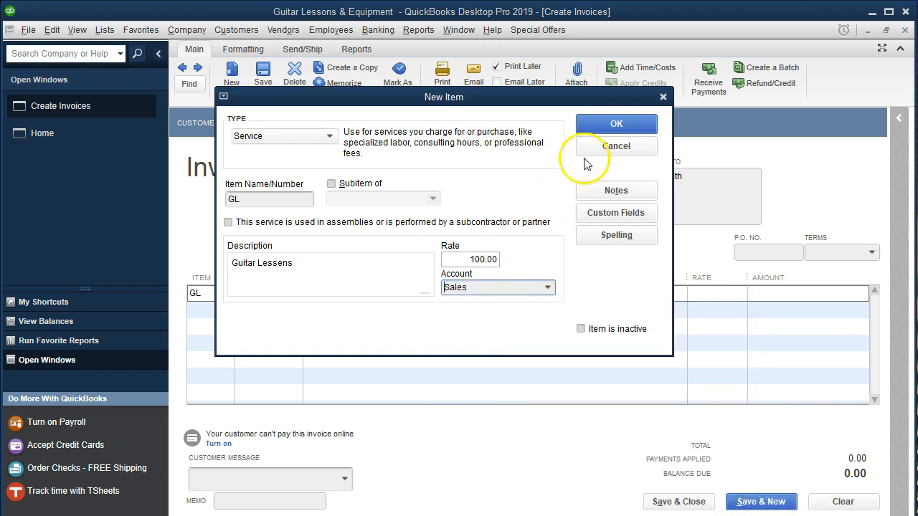
{"action": "left_click", "coordinate": [602, 126]}
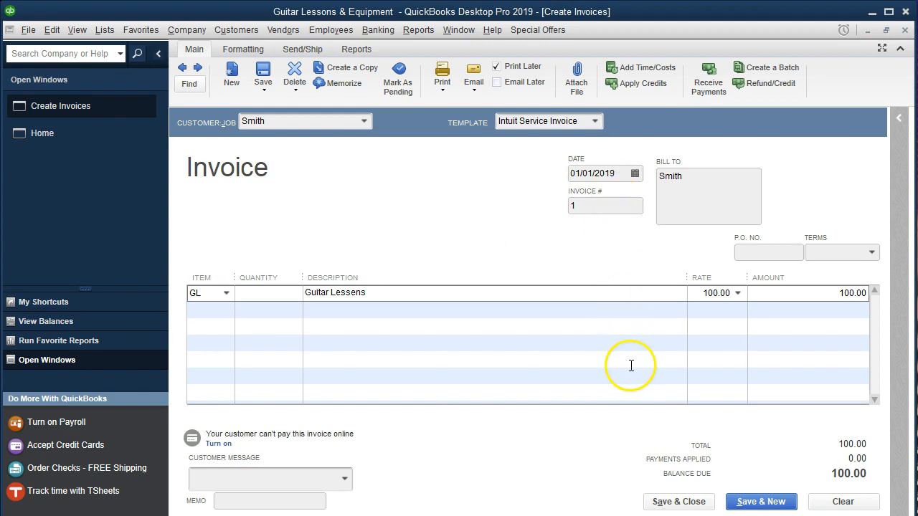
Set the quantity of the GL line on the invoice to 2.
{"action": "left_click", "coordinate": [293, 296]}
{"action": "type", "text": "2"}
{"action": "key", "text": "Tab"}
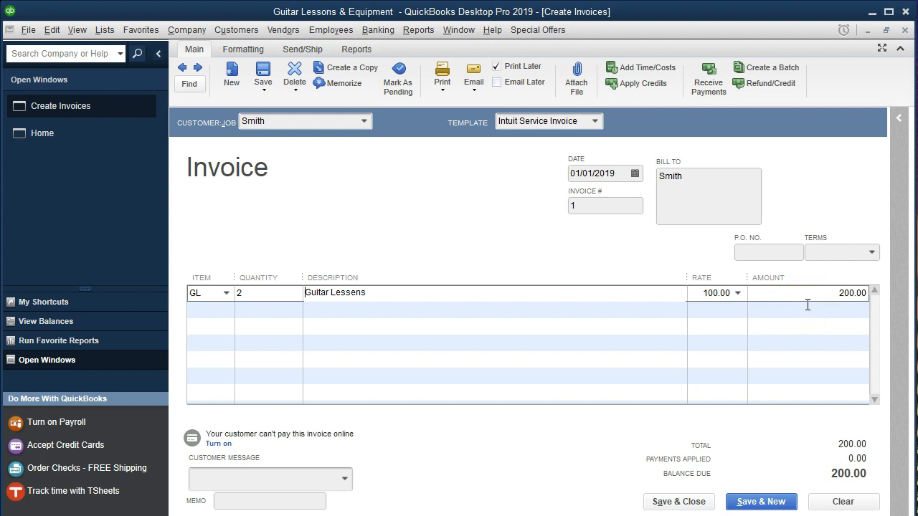
Check the invoice's print options and mark the invoice for Email Later instead of Print Later.
{"action": "left_click", "coordinate": [442, 84]}
{"action": "left_click", "coordinate": [454, 104]}
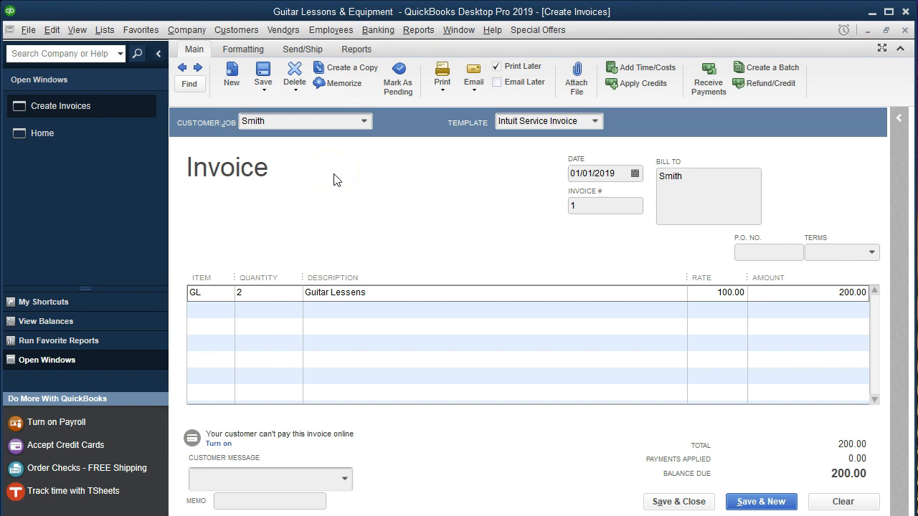
{"action": "left_click", "coordinate": [496, 66]}
{"action": "left_click", "coordinate": [497, 82]}
Try to email the invoice, checking the company and customer email address fields it requires, and dismiss the request.
{"action": "left_click", "coordinate": [474, 71]}
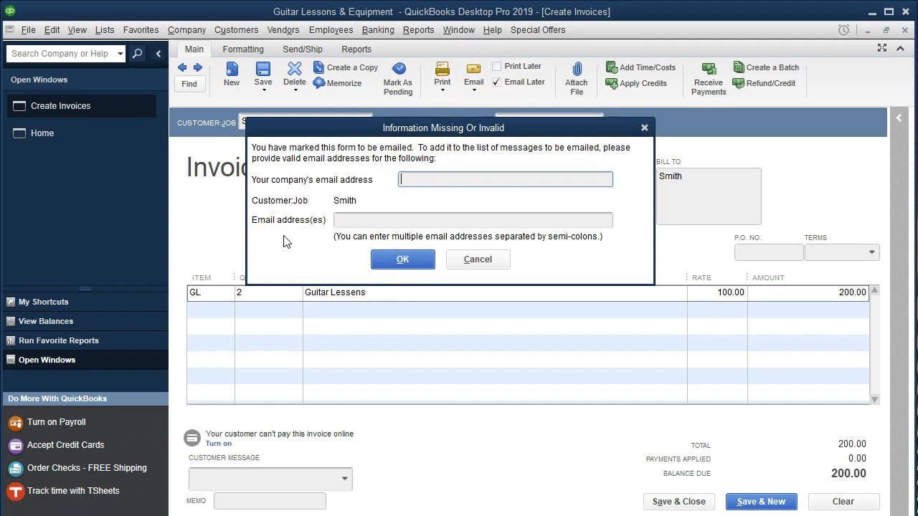
{"action": "left_click", "coordinate": [380, 219]}
{"action": "left_click", "coordinate": [421, 179]}
{"action": "left_click", "coordinate": [376, 222]}
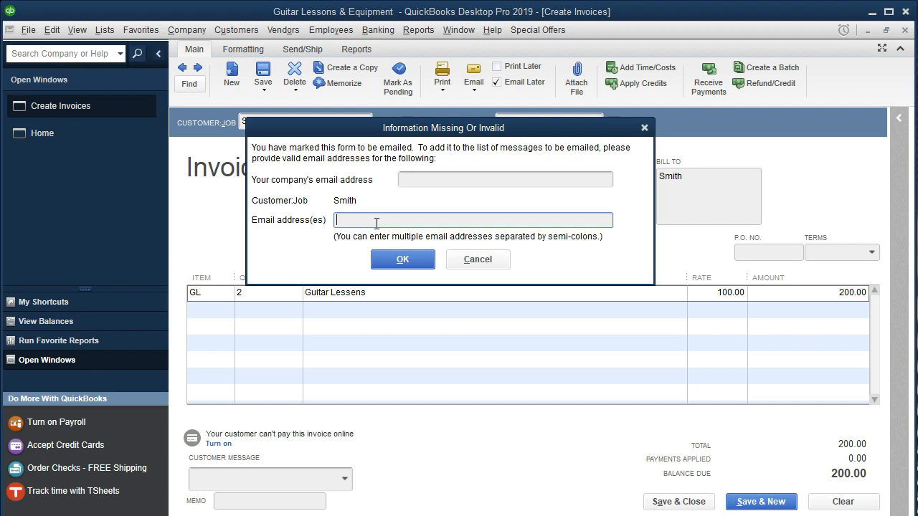
{"action": "left_click", "coordinate": [422, 177]}
{"action": "left_click", "coordinate": [364, 217]}
{"action": "left_click", "coordinate": [644, 127]}
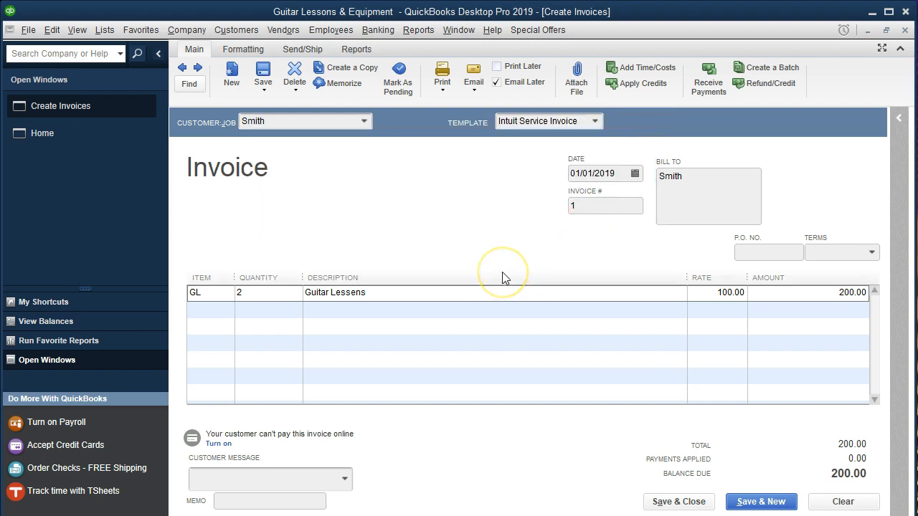
Clear the invoice's Email Later option, then save and close the invoice, accepting its future transaction date.
{"action": "left_click", "coordinate": [676, 502]}
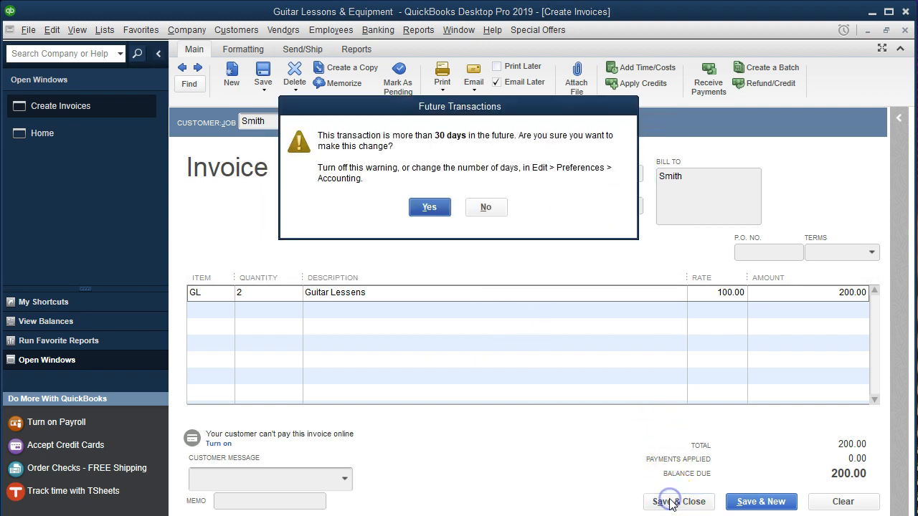
{"action": "left_click", "coordinate": [427, 210]}
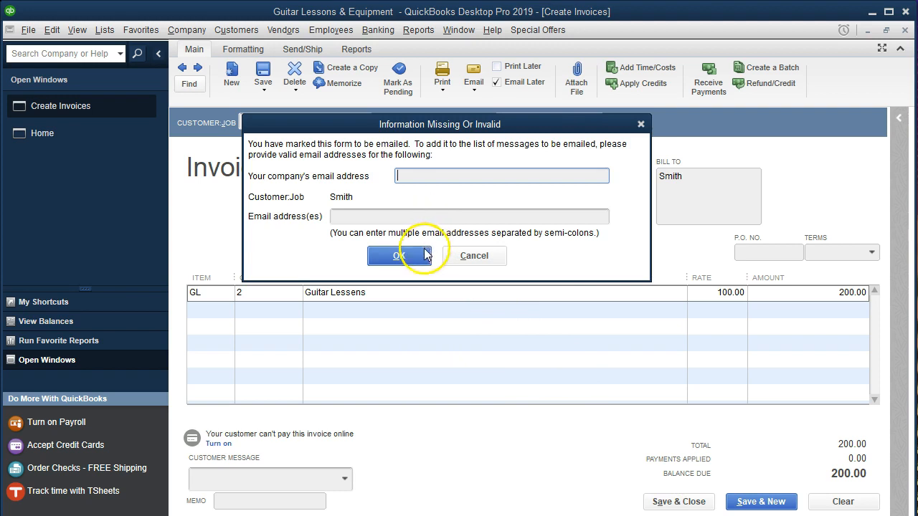
{"action": "left_click", "coordinate": [640, 124]}
{"action": "left_click", "coordinate": [496, 82]}
{"action": "left_click", "coordinate": [681, 501]}
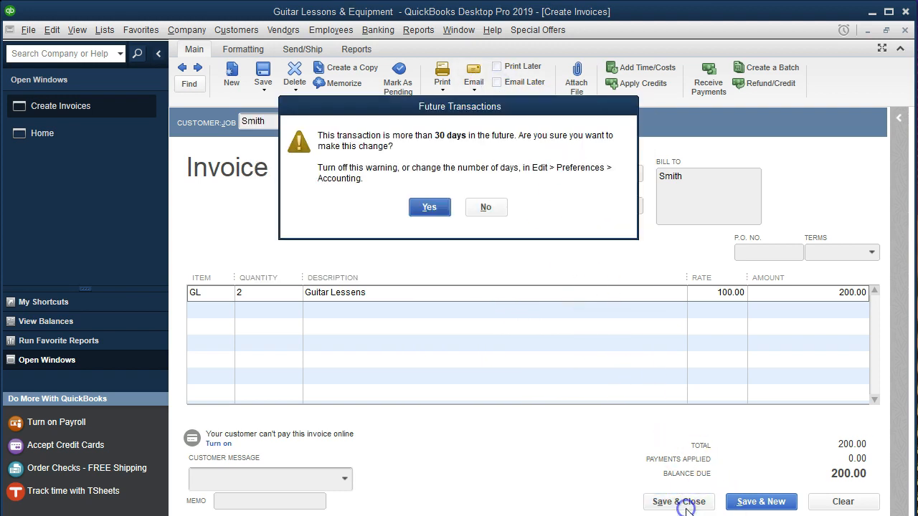
{"action": "left_click", "coordinate": [430, 207]}
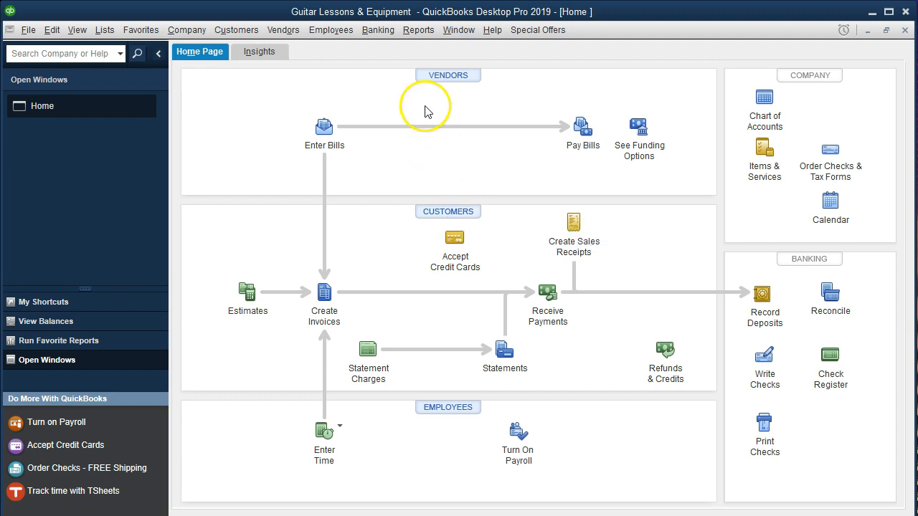
Run a Profit & Loss Standard report for 01/01/2019 to 12/31/2019.
{"action": "left_click", "coordinate": [418, 30]}
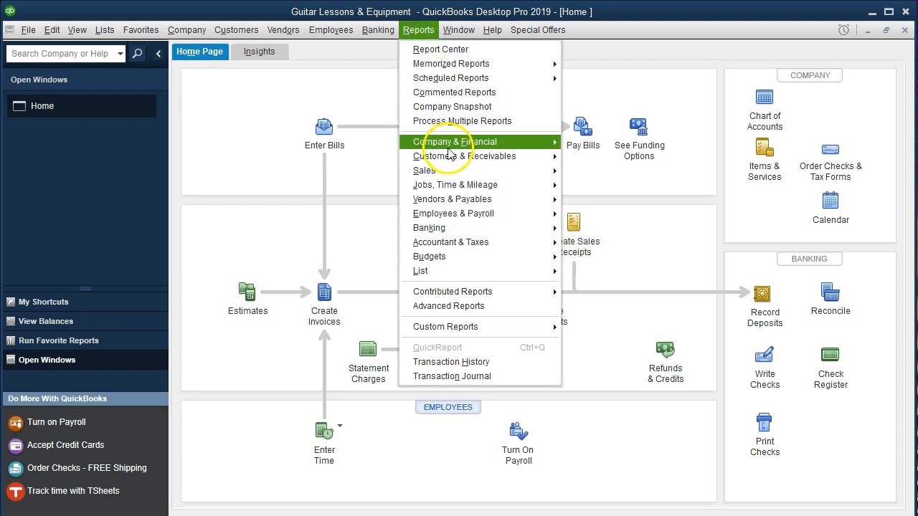
{"action": "left_click", "coordinate": [574, 143]}
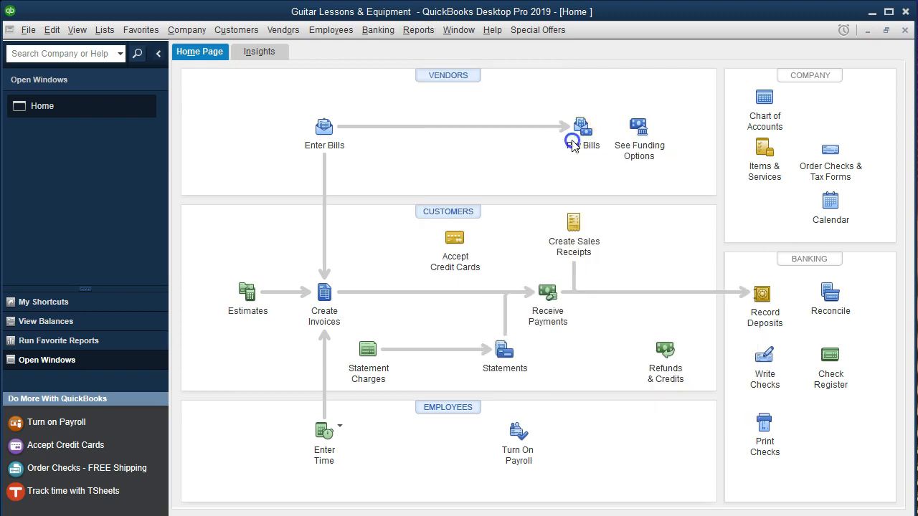
{"action": "type", "text": "010119"}
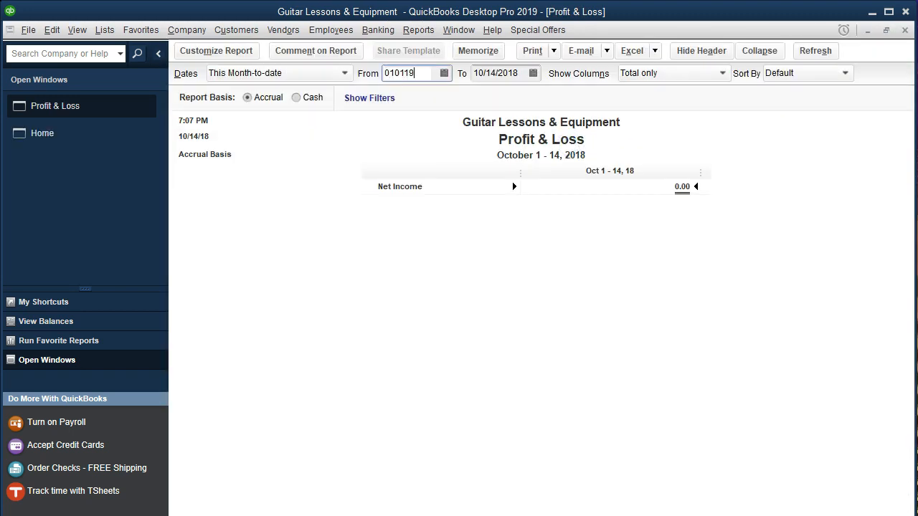
{"action": "key", "text": "Tab"}
{"action": "type", "text": "123119"}
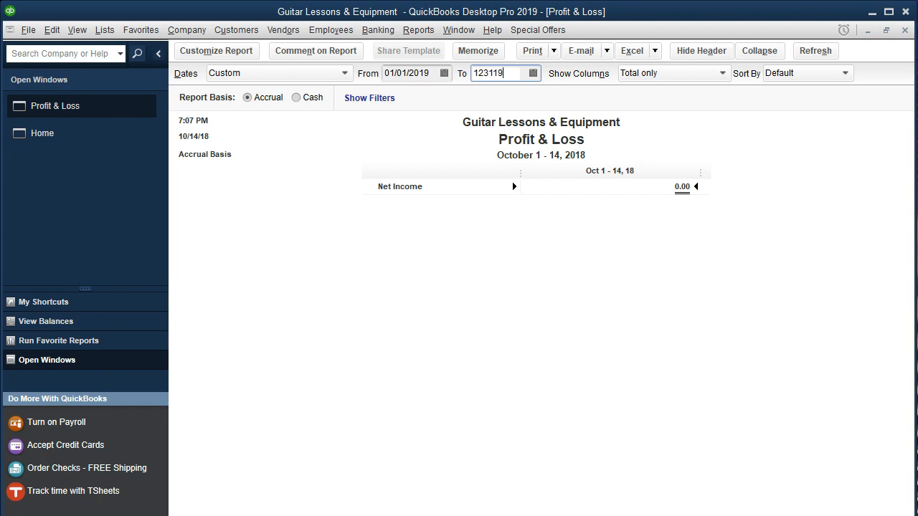
{"action": "key", "text": "Tab"}
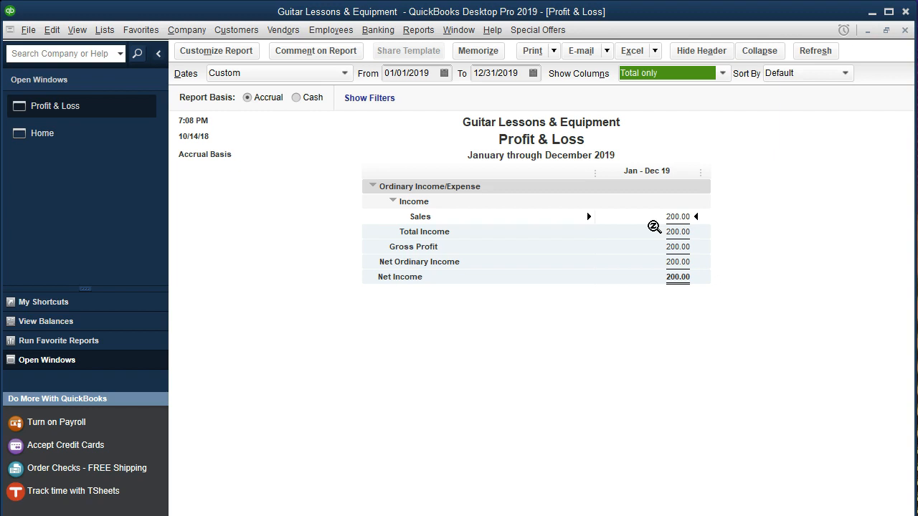
Run a Balance Sheet Standard report as of 01/31/2019.
{"action": "left_click", "coordinate": [418, 30]}
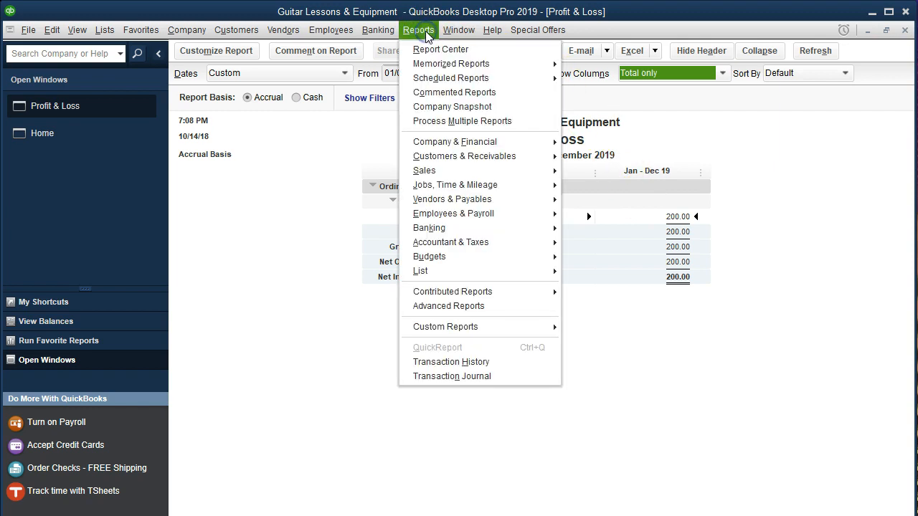
{"action": "mouse_move", "coordinate": [459, 142]}
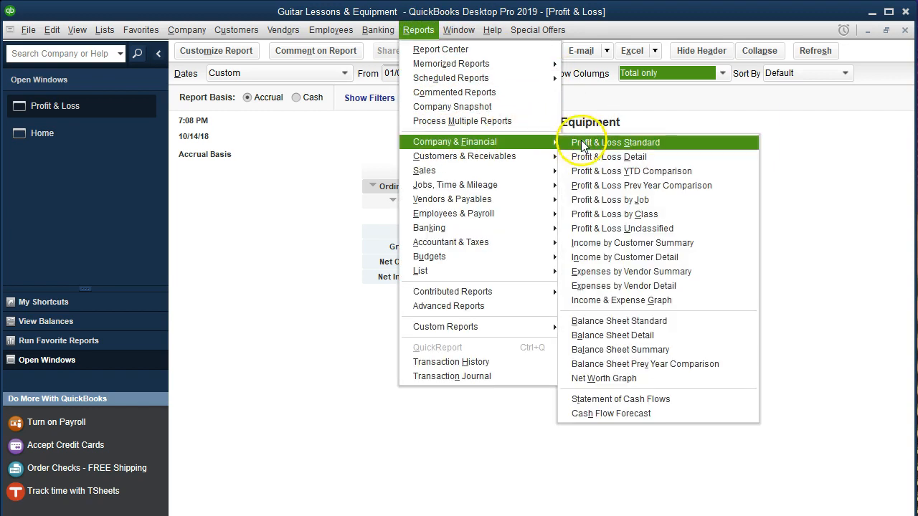
{"action": "left_click", "coordinate": [598, 320]}
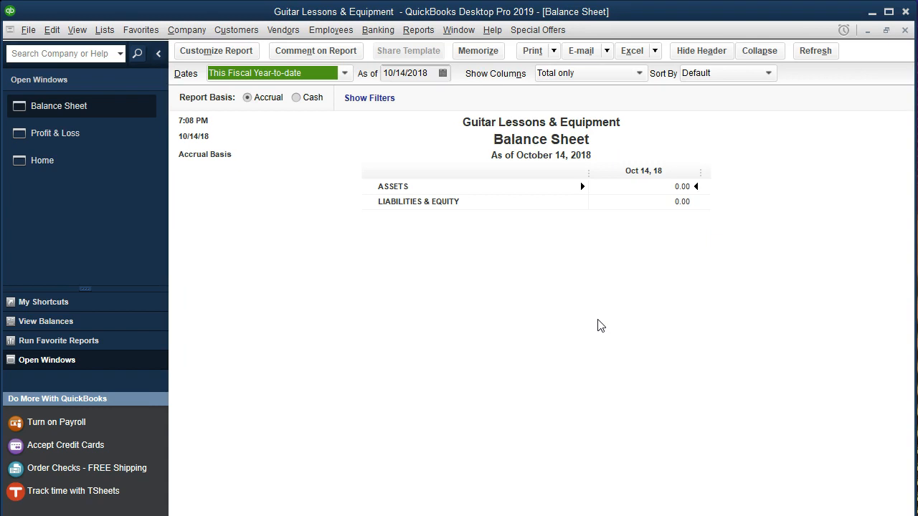
{"action": "key", "text": "Tab"}
{"action": "type", "text": "010"}
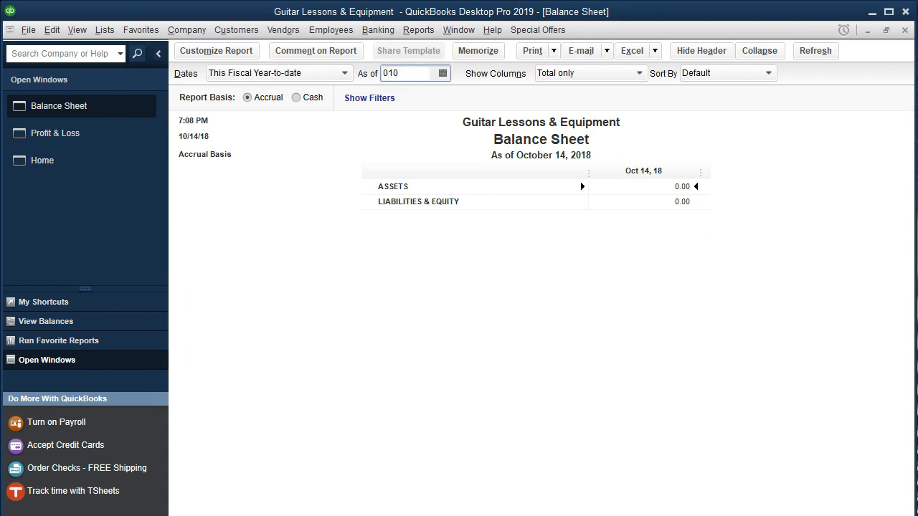
{"action": "key", "text": "BackSpace"}
{"action": "type", "text": "3119"}
{"action": "key", "text": "Tab"}
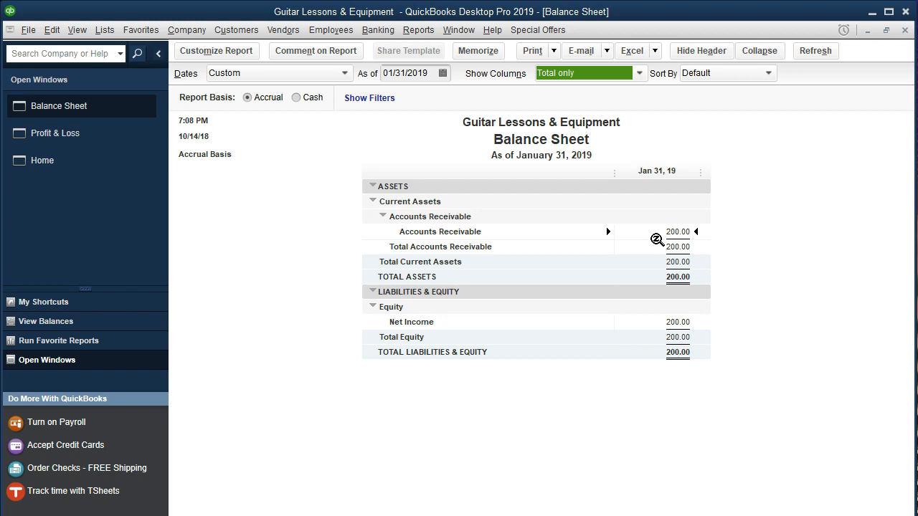
Return to the home page, open the Item List and start a new item of type Inventory Part.
{"action": "left_click", "coordinate": [78, 168]}
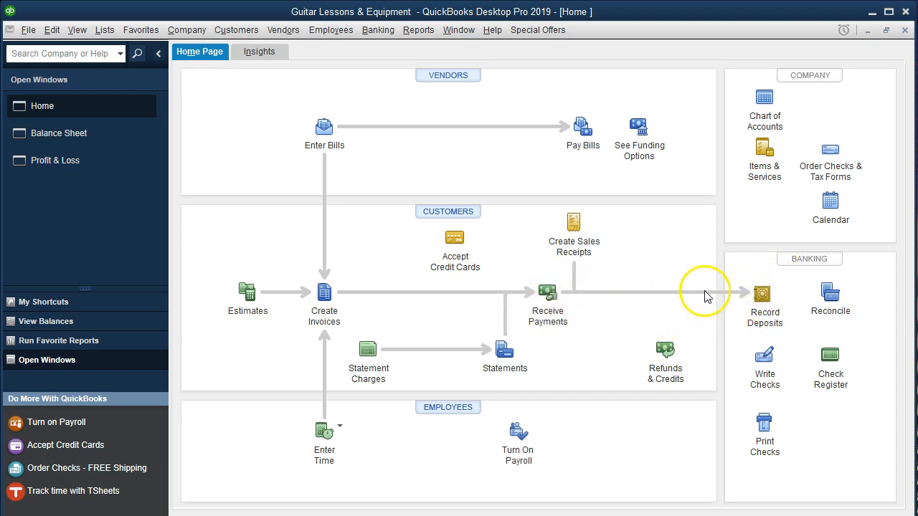
{"action": "left_click", "coordinate": [759, 295]}
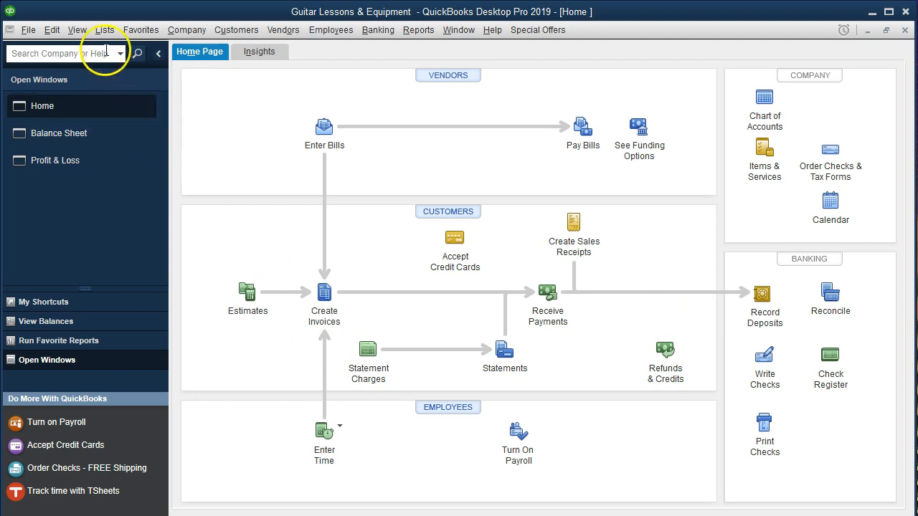
{"action": "left_click", "coordinate": [102, 31]}
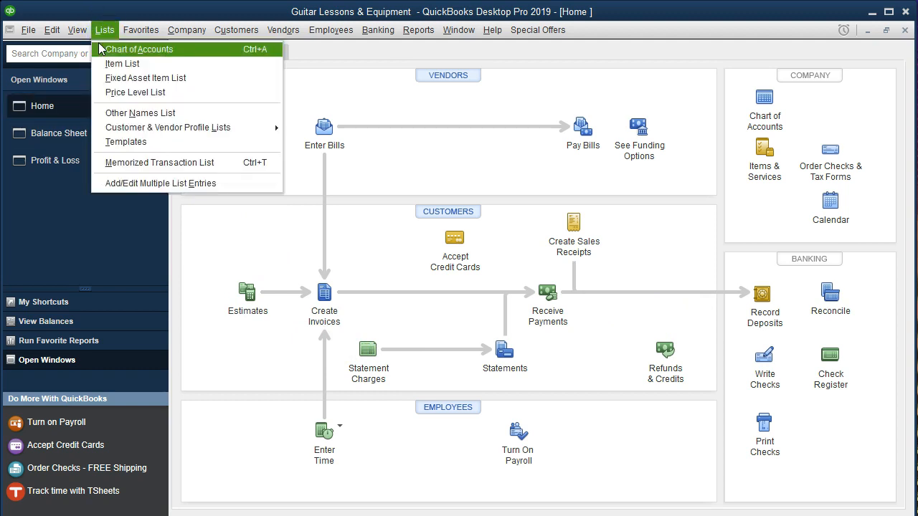
{"action": "left_click", "coordinate": [129, 65]}
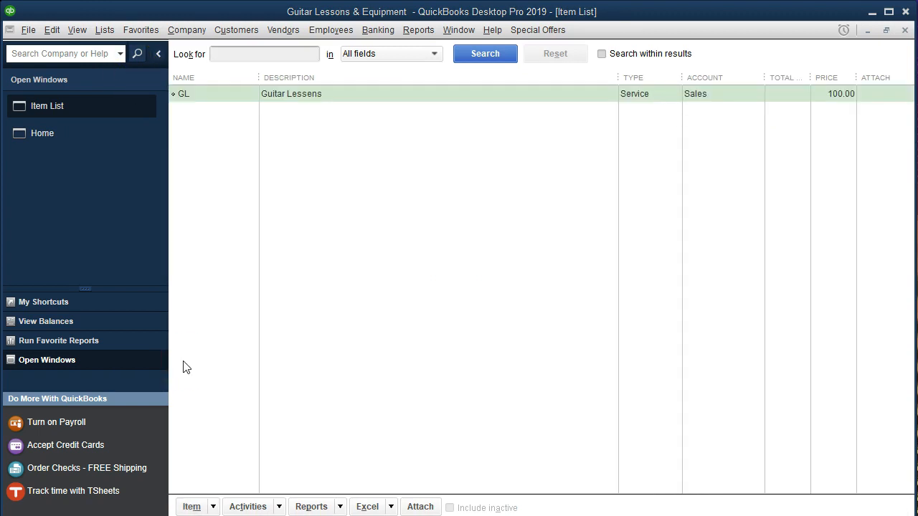
{"action": "left_click", "coordinate": [214, 506]}
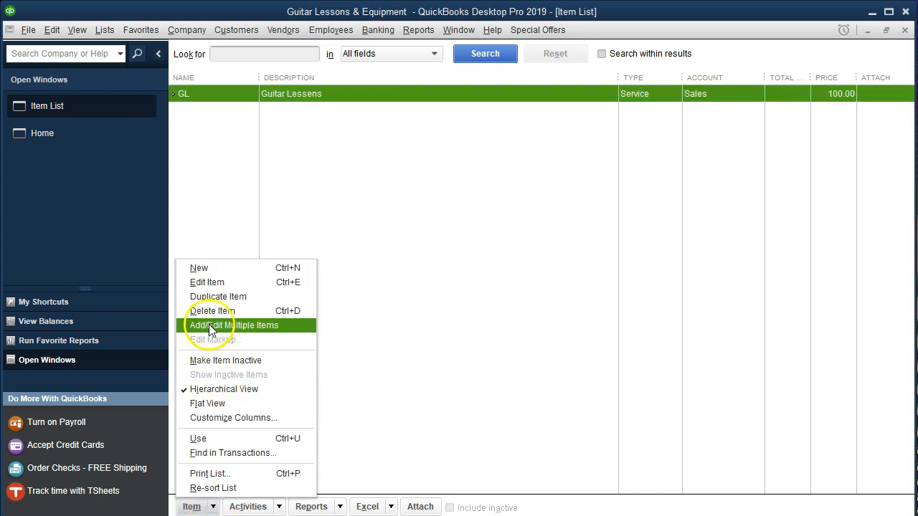
{"action": "left_click", "coordinate": [203, 270]}
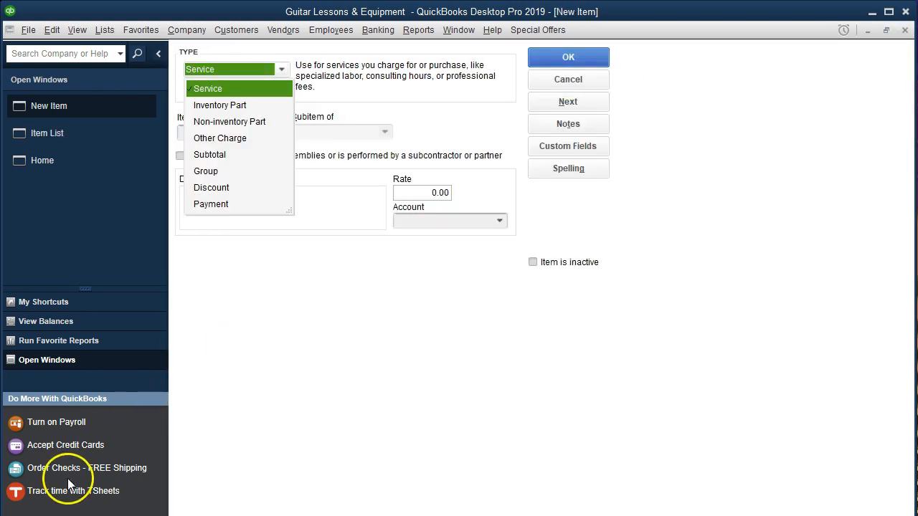
{"action": "left_click", "coordinate": [225, 107]}
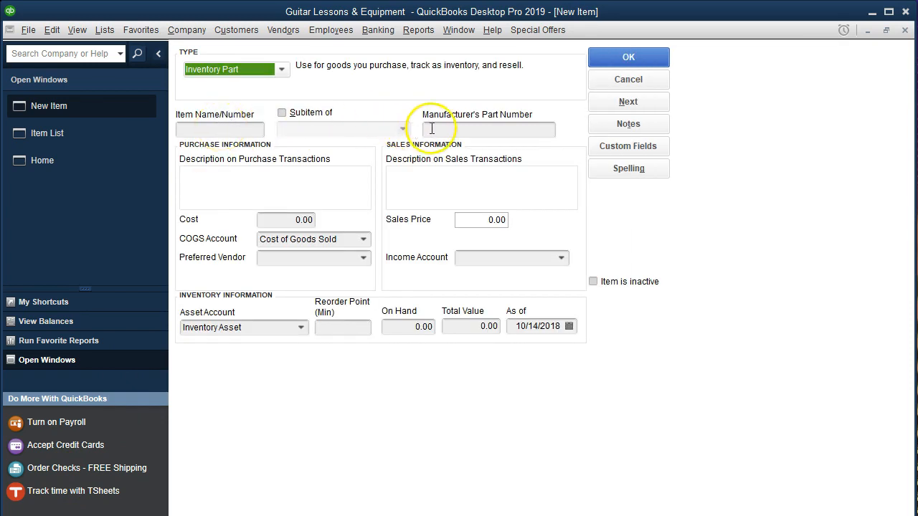
Name the new inventory item Gib and enter Gibson Guitar as its purchase description, carrying it over to the sales description.
{"action": "left_click", "coordinate": [295, 190]}
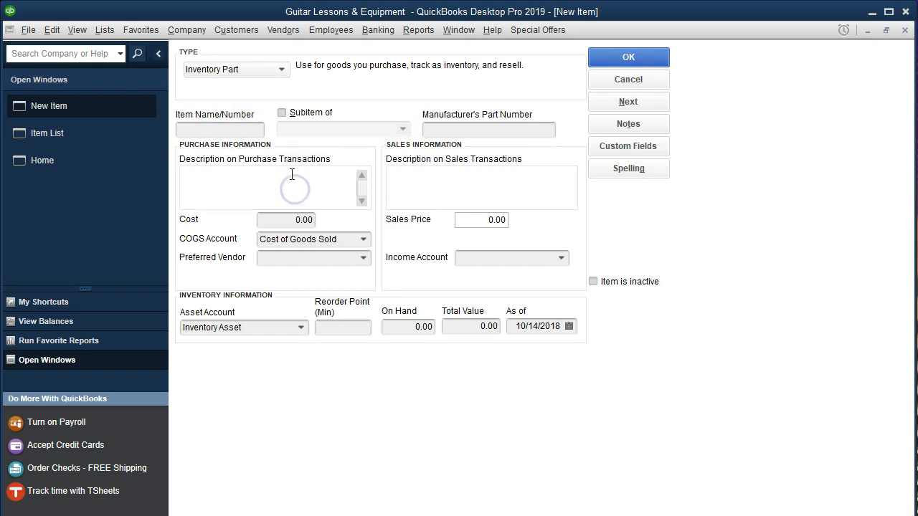
{"action": "left_click", "coordinate": [205, 134]}
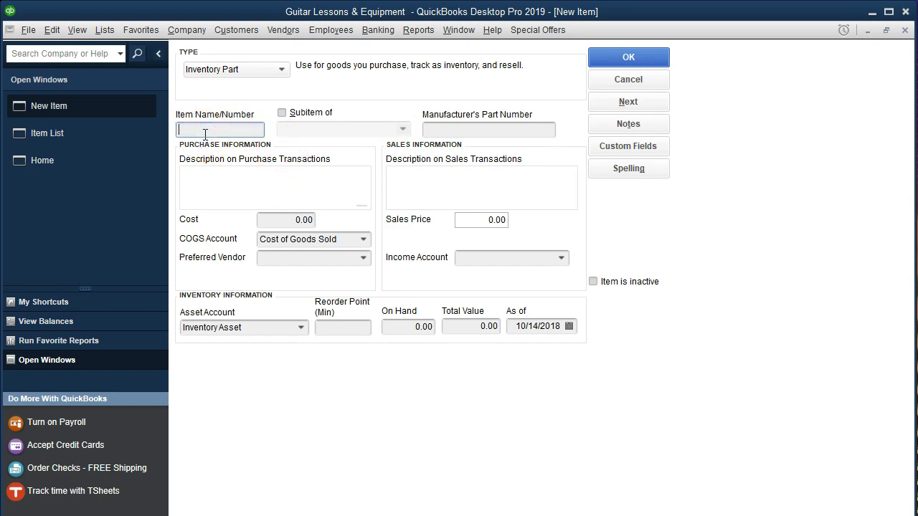
{"action": "left_click", "coordinate": [213, 129]}
{"action": "type", "text": "Gib"}
{"action": "key", "text": "Tab"}
{"action": "key", "text": "Tab"}
{"action": "key", "text": "Tab"}
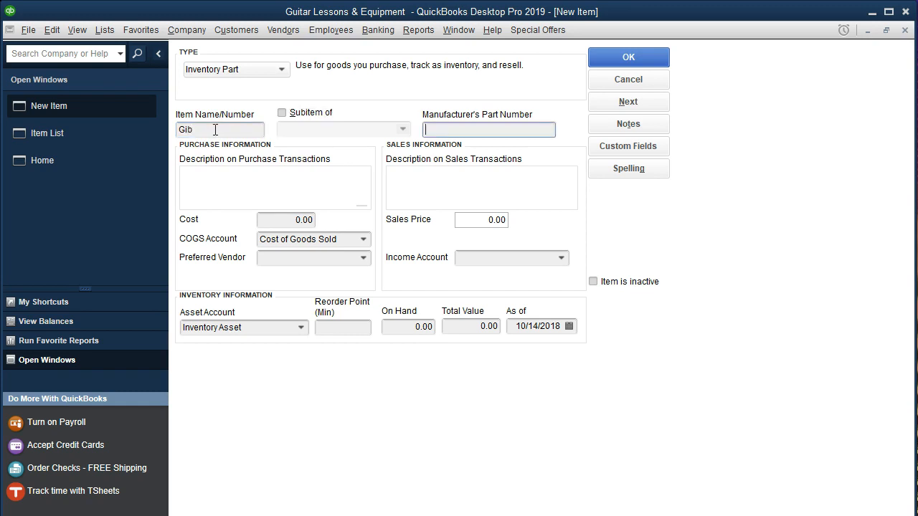
{"action": "type", "text": "Gibso"}
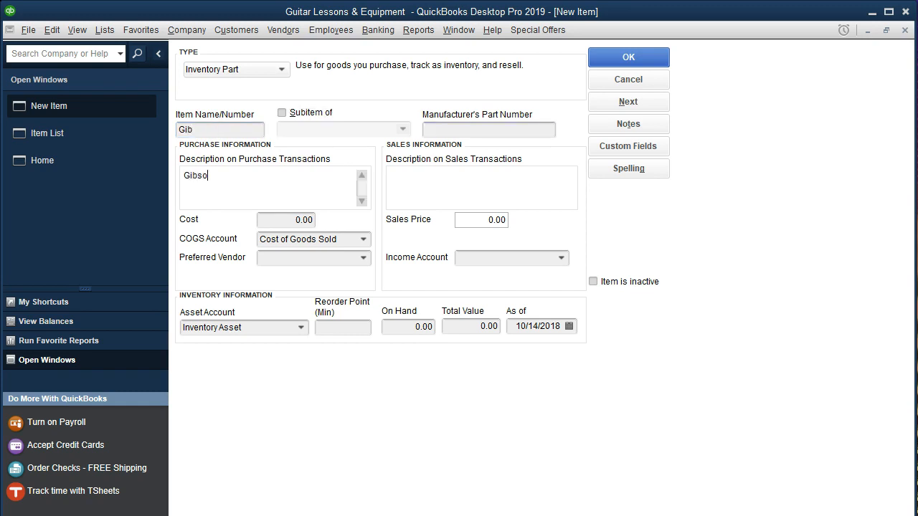
{"action": "type", "text": "n Guitar"}
{"action": "key", "text": "shift+Left"}
{"action": "key", "text": "shift+Left"}
{"action": "key", "text": "shift+Left"}
{"action": "key", "text": "shift+Left"}
{"action": "key", "text": "shift+Left"}
{"action": "key", "text": "shift+Left"}
{"action": "key", "text": "shift+Left"}
{"action": "key", "text": "shift+Left"}
{"action": "key", "text": "shift+Left"}
{"action": "key", "text": "shift+Left"}
{"action": "key", "text": "shift+Left"}
{"action": "key", "text": "shift+Left"}
{"action": "key", "text": "shift+Left"}
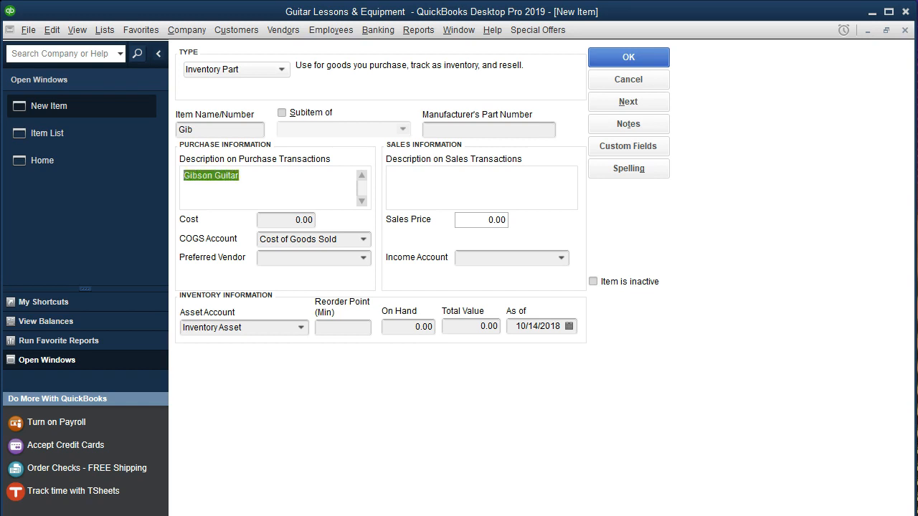
{"action": "key", "text": "Tab"}
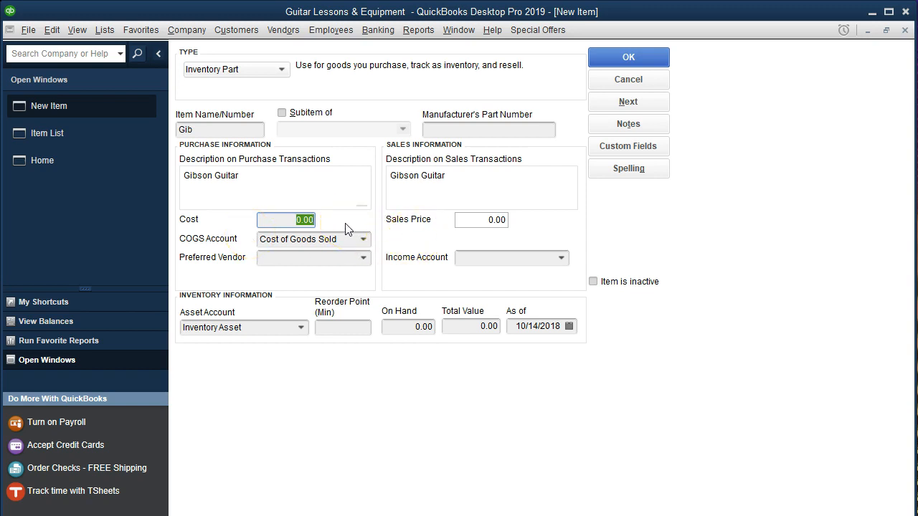
Set the Gib item's cost to 400, sales price to 550 and income account to Sales, and save it.
{"action": "type", "text": "400"}
{"action": "key", "text": "Tab"}
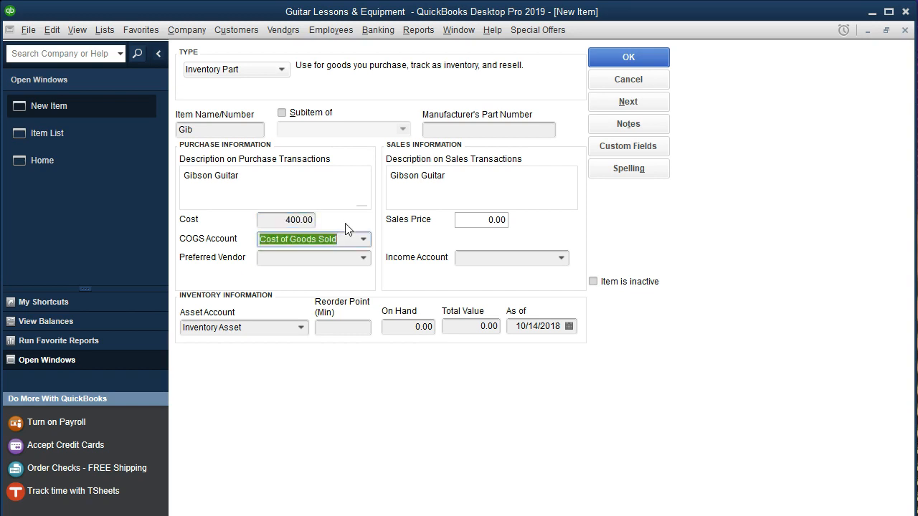
{"action": "left_click", "coordinate": [336, 258]}
{"action": "key", "text": "Tab"}
{"action": "key", "text": "Tab"}
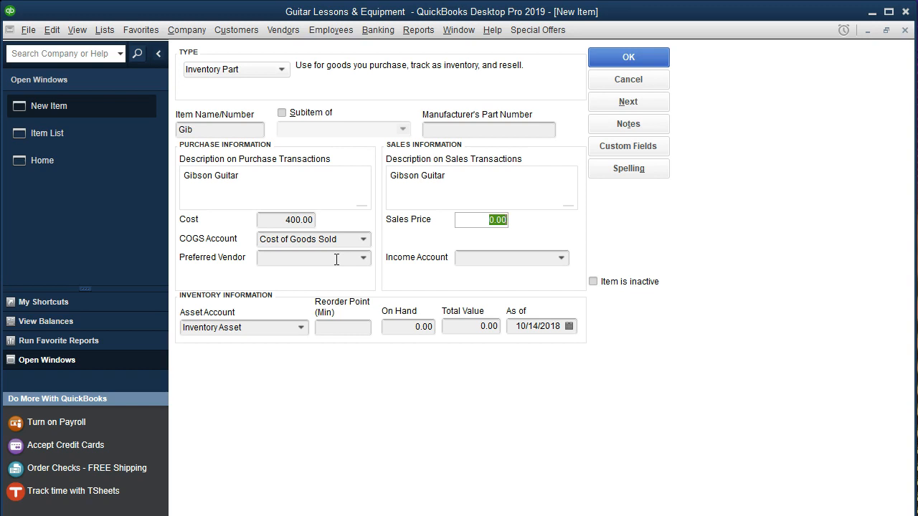
{"action": "type", "text": "550"}
{"action": "key", "text": "Tab"}
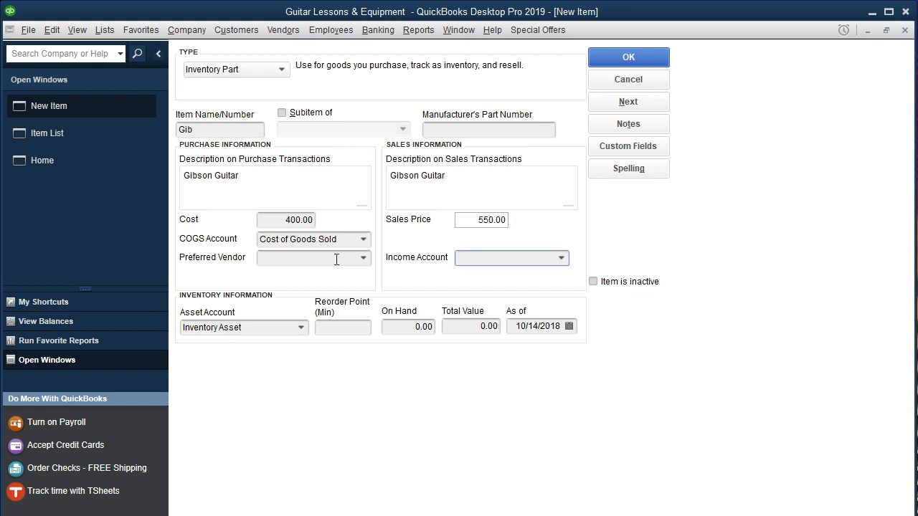
{"action": "type", "text": "s"}
{"action": "key", "text": "Tab"}
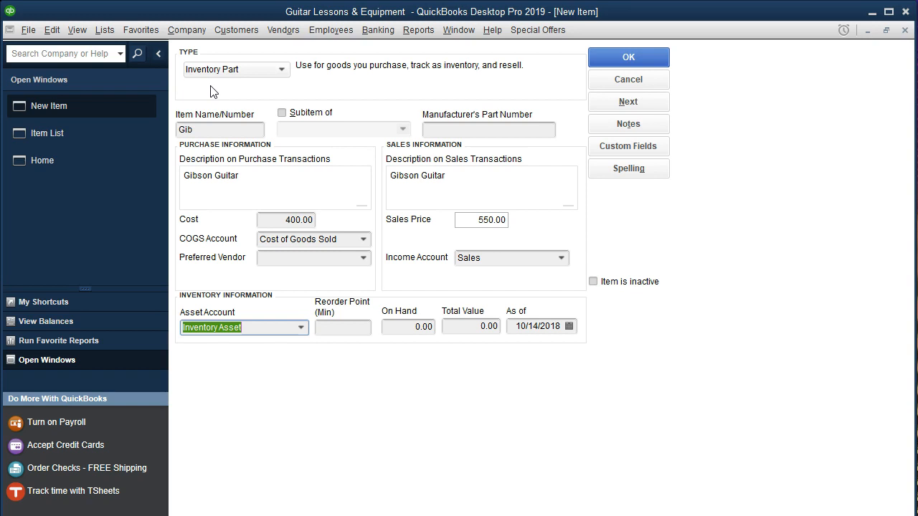
{"action": "left_click", "coordinate": [629, 60]}
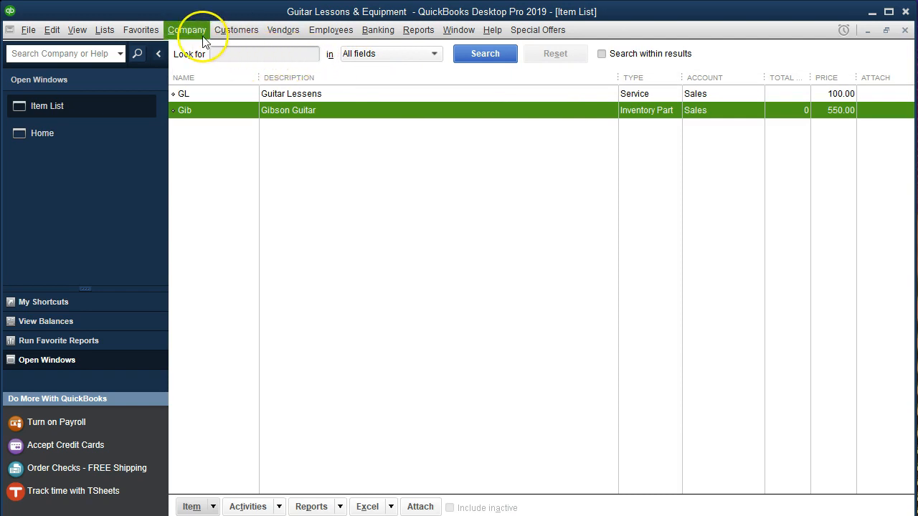
Start another Inventory Part item, entering Epiphone as both the item name and the purchase description.
{"action": "left_click", "coordinate": [195, 506]}
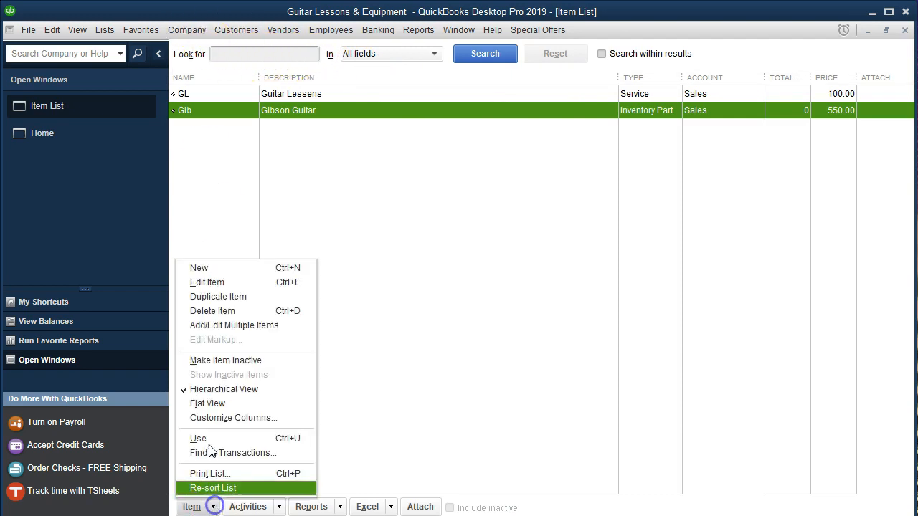
{"action": "left_click", "coordinate": [210, 273]}
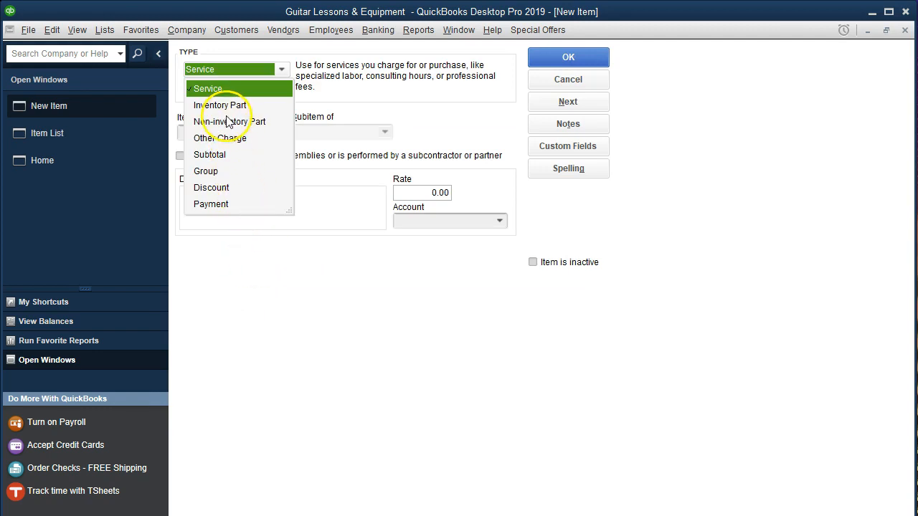
{"action": "left_click", "coordinate": [220, 106]}
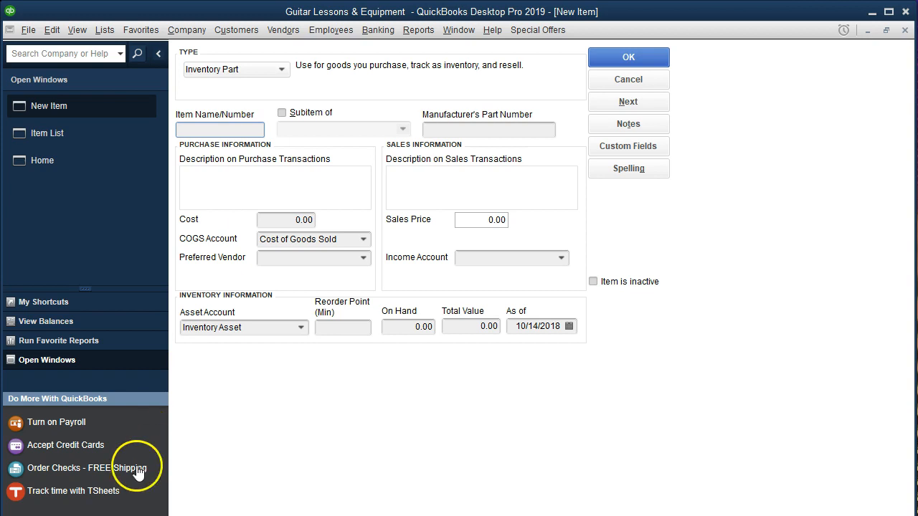
{"action": "type", "text": "Epiphone"}
{"action": "key", "text": "Tab"}
{"action": "key", "text": "Tab"}
{"action": "key", "text": "Tab"}
{"action": "type", "text": "Epiphone"}
{"action": "left_click", "coordinate": [185, 179]}
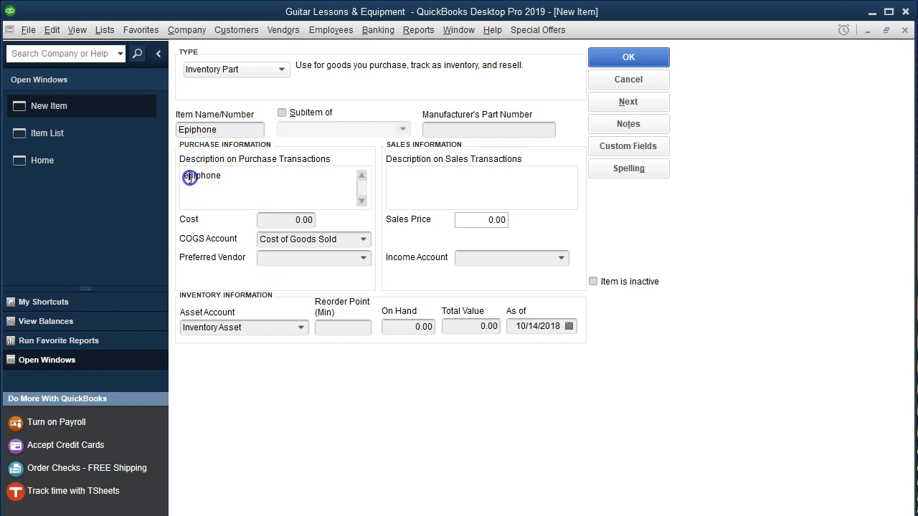
{"action": "key", "text": "Delete"}
{"action": "type", "text": "E"}
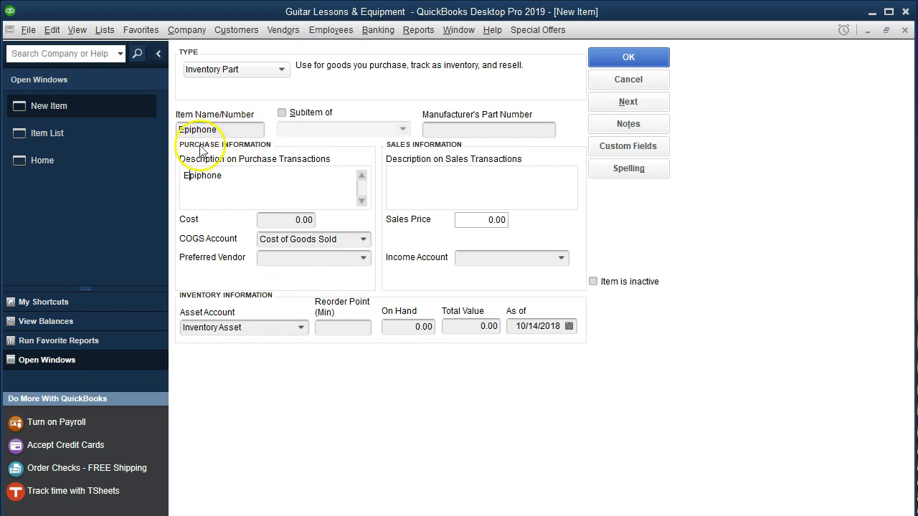
Shorten the new Epiphone item's name to Epi.
{"action": "left_click", "coordinate": [228, 129]}
{"action": "key", "text": "BackSpace"}
{"action": "key", "text": "BackSpace"}
{"action": "key", "text": "BackSpace"}
{"action": "key", "text": "BackSpace"}
{"action": "key", "text": "BackSpace"}
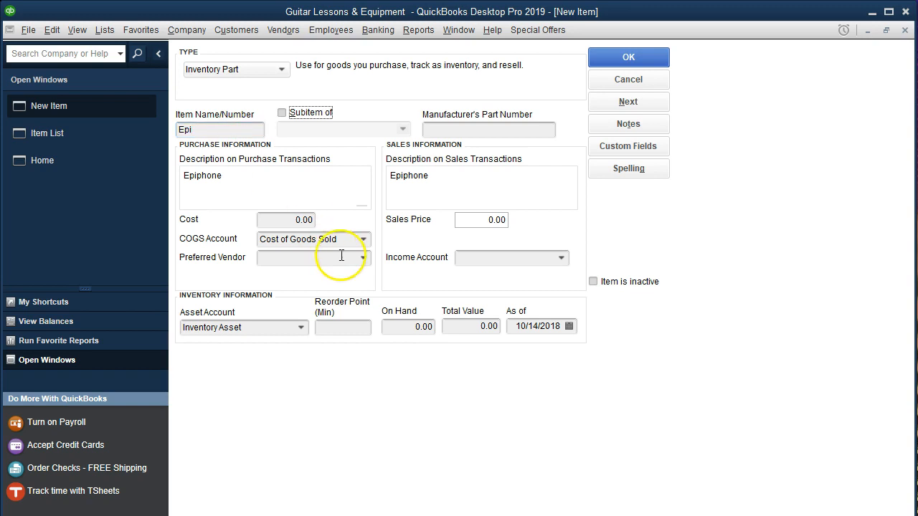
Set the Epi item's cost to 440, sales price to 600 and income account to Sales, and save it.
{"action": "left_click", "coordinate": [313, 220]}
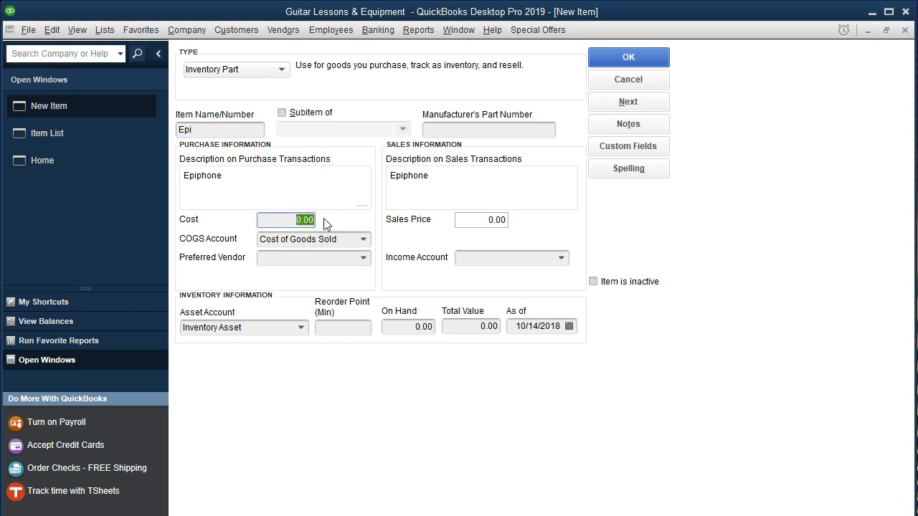
{"action": "type", "text": "440"}
{"action": "key", "text": "Tab"}
{"action": "key", "text": "Tab"}
{"action": "key", "text": "Tab"}
{"action": "key", "text": "Tab"}
{"action": "type", "text": "600"}
{"action": "key", "text": "Tab"}
{"action": "type", "text": "sa"}
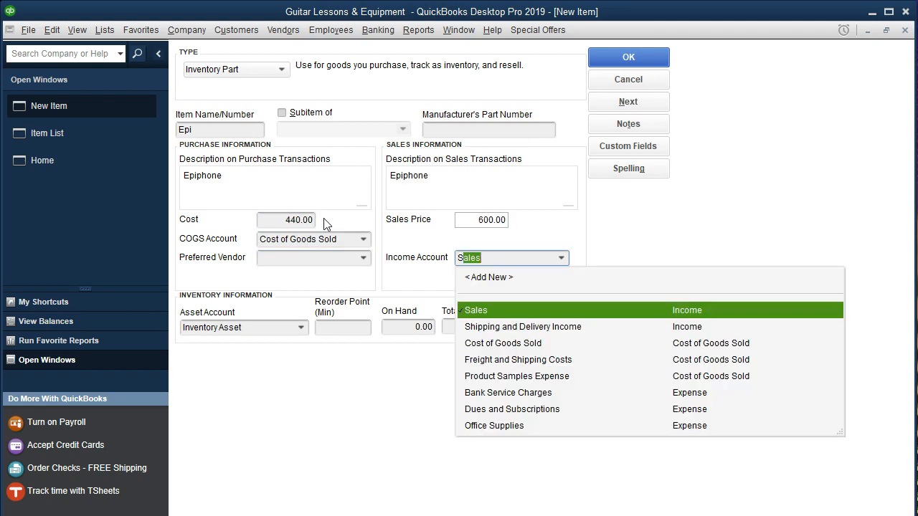
{"action": "key", "text": "Tab"}
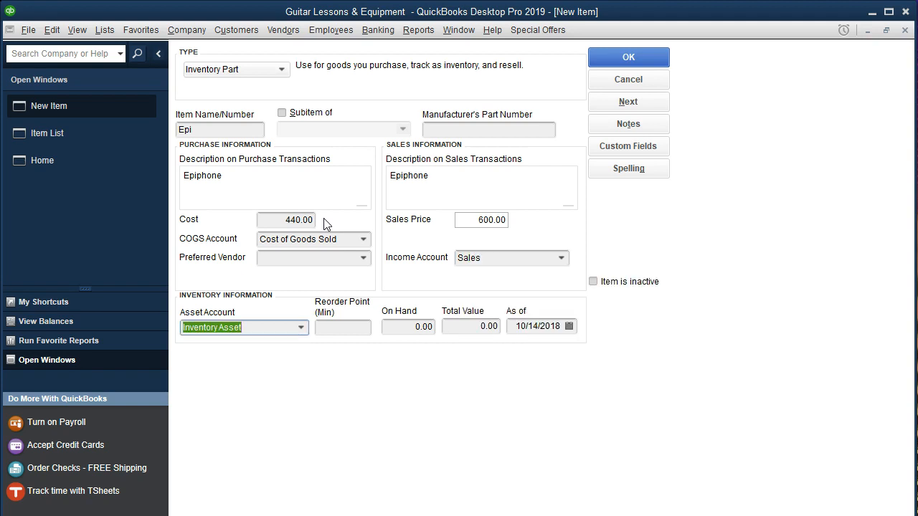
{"action": "left_click", "coordinate": [597, 63]}
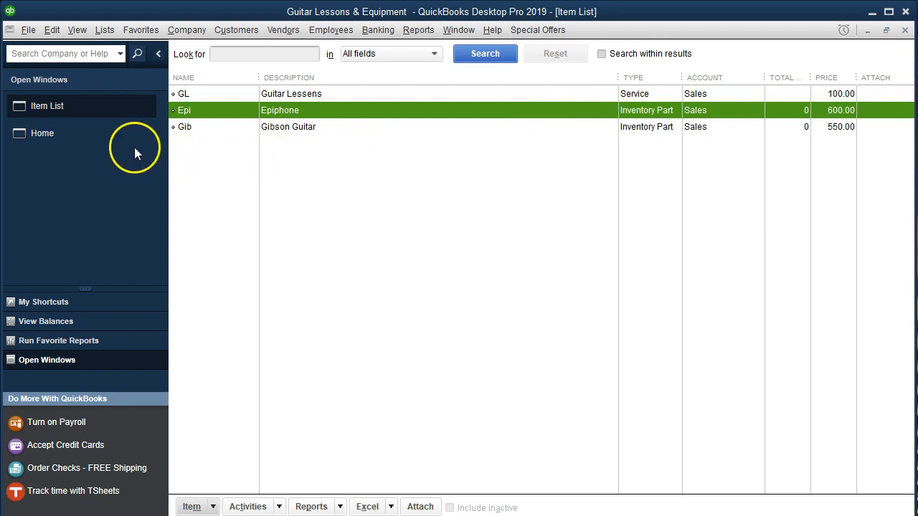
Start a new invoice from the home page, enter the new customer's name and quick-add them to the customer list.
{"action": "left_click", "coordinate": [107, 143]}
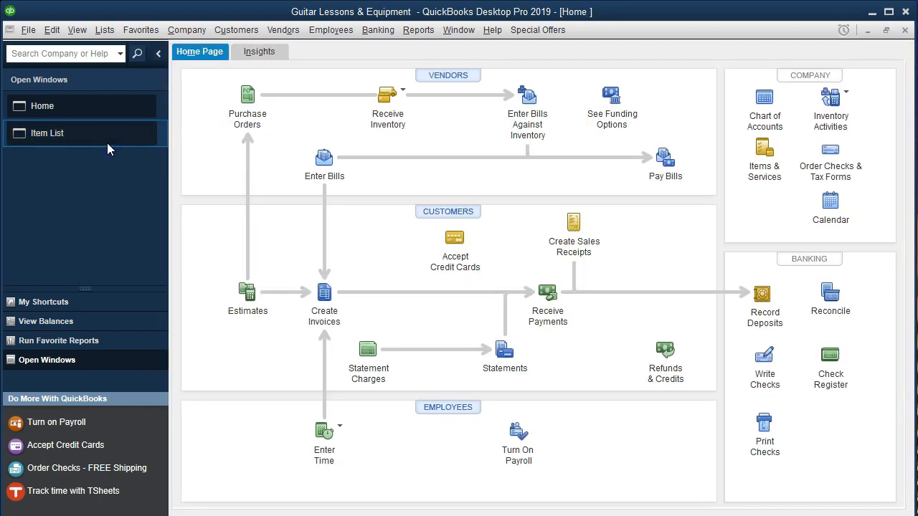
{"action": "left_click", "coordinate": [323, 297]}
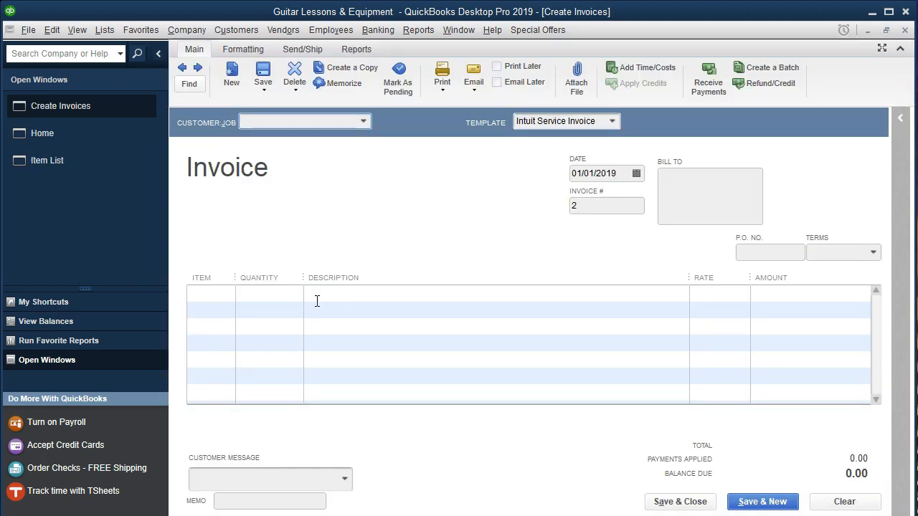
{"action": "type", "text": "Eric Musitc"}
{"action": "key", "text": "Tab"}
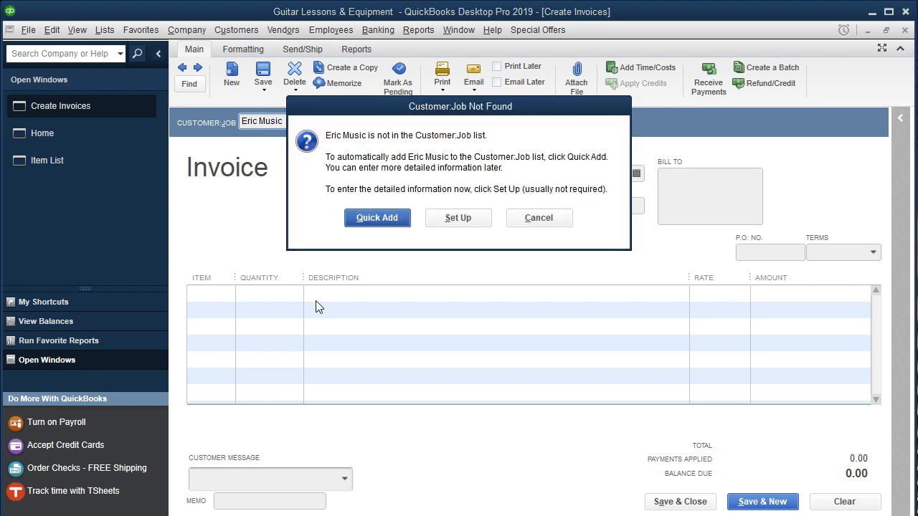
{"action": "left_click", "coordinate": [371, 218]}
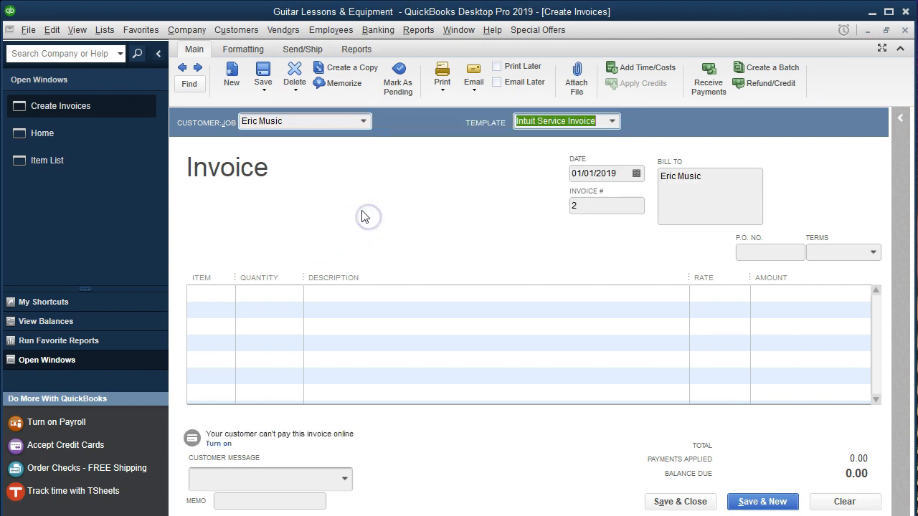
Add the GL guitar lessons item to the invoice's first line with a quantity of 3.
{"action": "key", "text": "Tab"}
{"action": "key", "text": "Tab"}
{"action": "key", "text": "Tab"}
{"action": "key", "text": "Tab"}
{"action": "key", "text": "Tab"}
{"action": "key", "text": "Tab"}
{"action": "left_click", "coordinate": [326, 255]}
{"action": "left_click", "coordinate": [227, 292]}
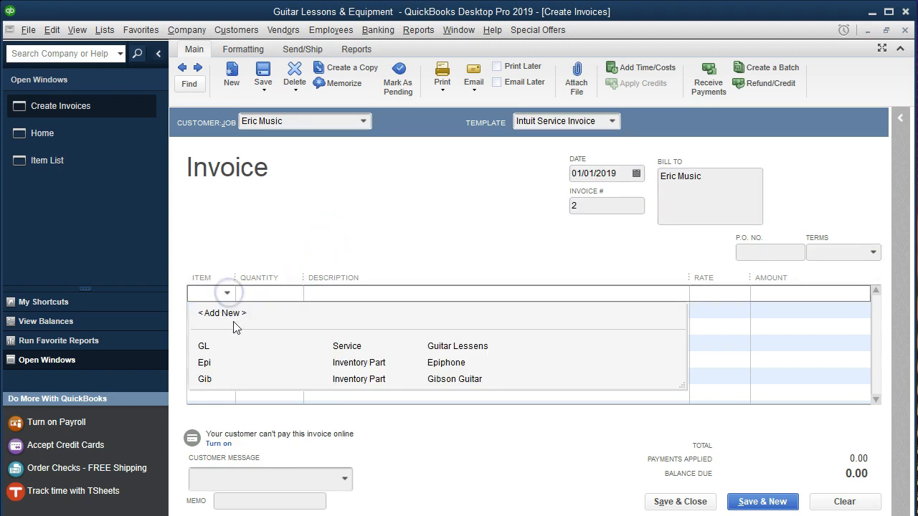
{"action": "left_click", "coordinate": [219, 347]}
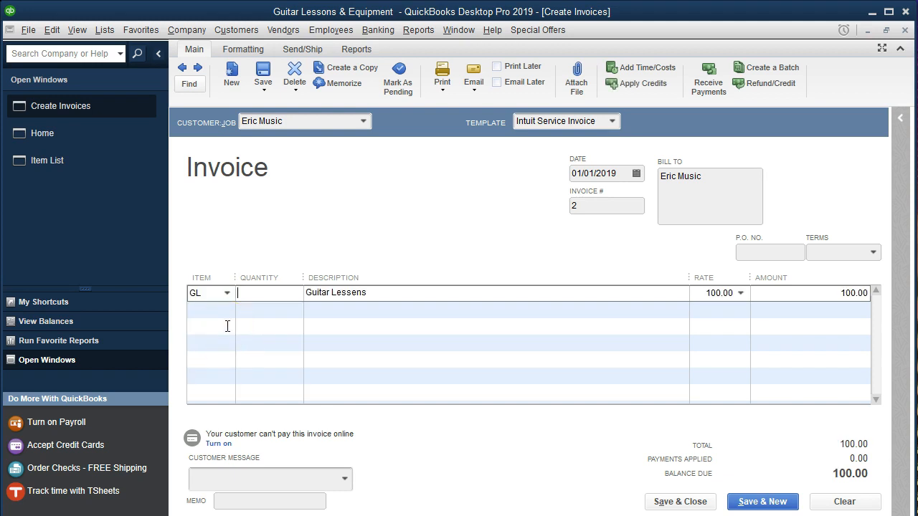
{"action": "key", "text": "Tab"}
{"action": "type", "text": "3"}
{"action": "key", "text": "Tab"}
{"action": "key", "text": "Tab"}
{"action": "key", "text": "Tab"}
{"action": "key", "text": "Tab"}
Add the Epi item with a quantity of 1 to the invoice's second line, and save and close the future-dated invoice.
{"action": "left_click", "coordinate": [227, 309]}
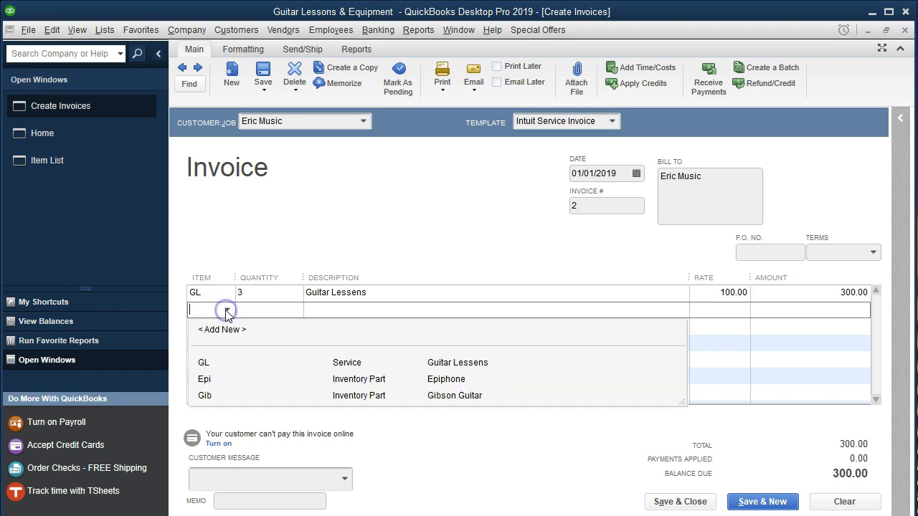
{"action": "left_click", "coordinate": [215, 385]}
{"action": "left_click", "coordinate": [462, 167]}
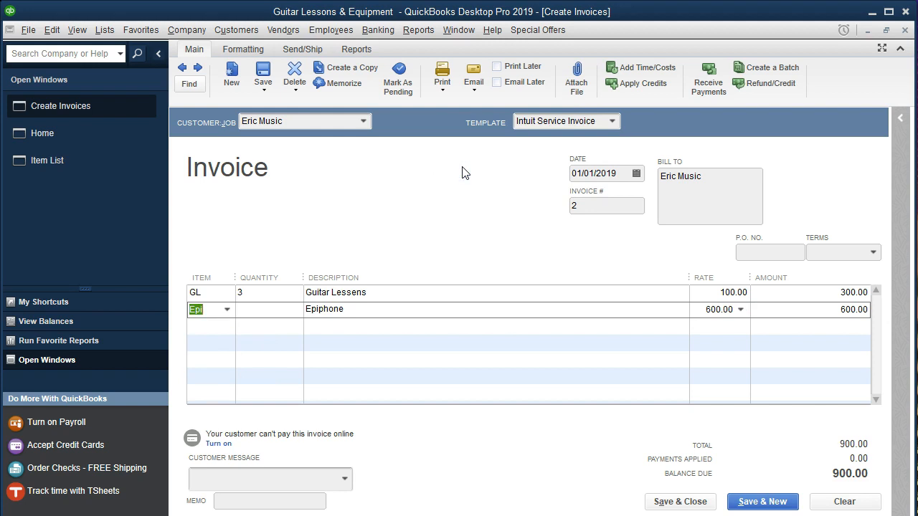
{"action": "key", "text": "Tab"}
{"action": "type", "text": "1"}
{"action": "key", "text": "Tab"}
{"action": "key", "text": "Tab"}
{"action": "key", "text": "Tab"}
{"action": "key", "text": "Tab"}
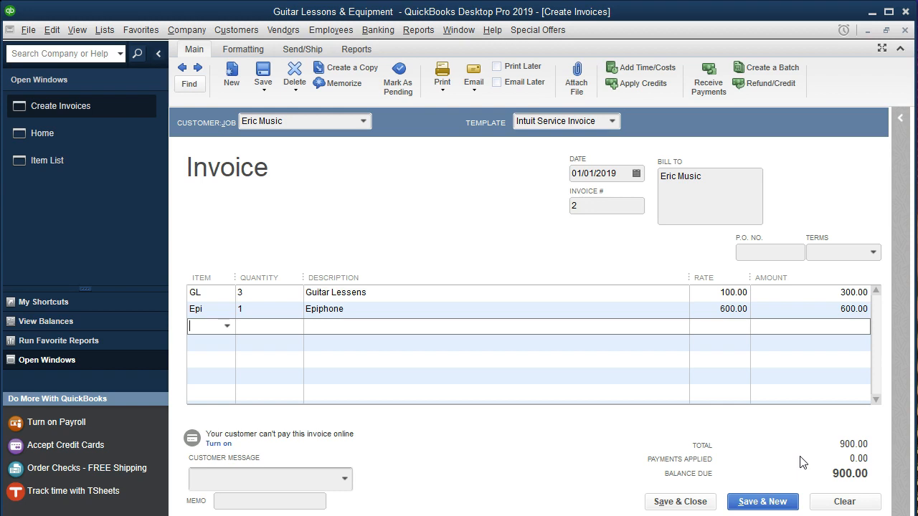
{"action": "left_click", "coordinate": [692, 503]}
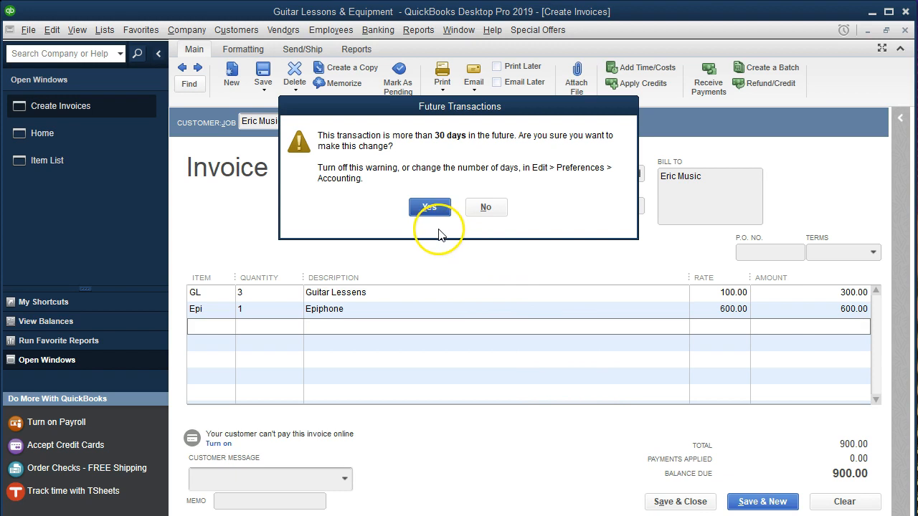
{"action": "left_click", "coordinate": [429, 208]}
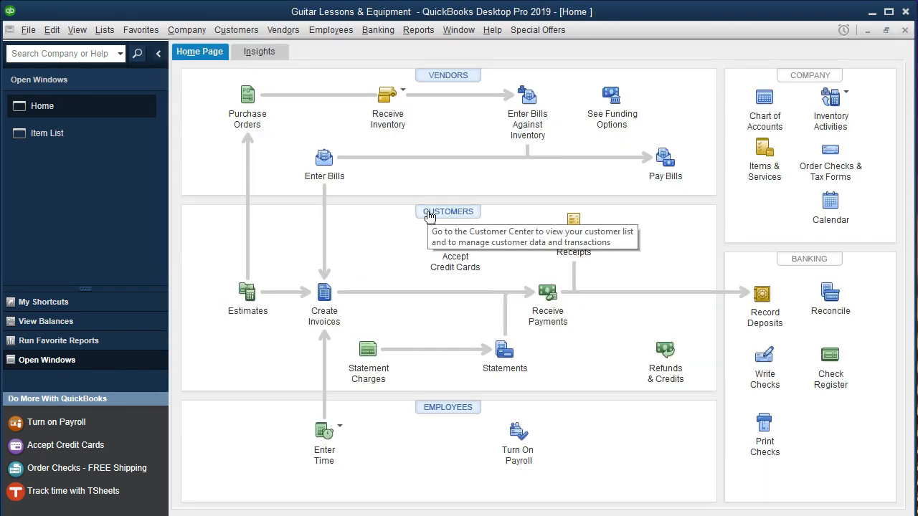
Run the standard Profit & Loss report for 01/01/2019 to 01/31/2019.
{"action": "left_click", "coordinate": [419, 31]}
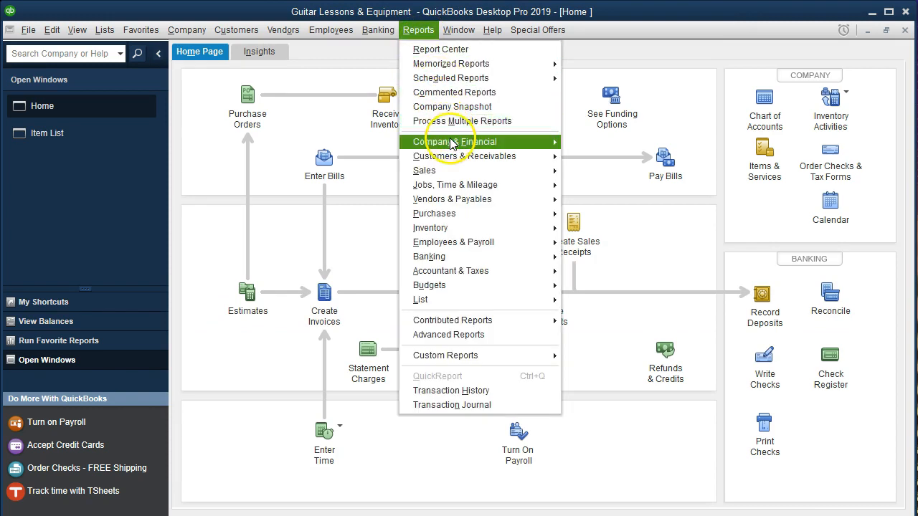
{"action": "mouse_move", "coordinate": [492, 145]}
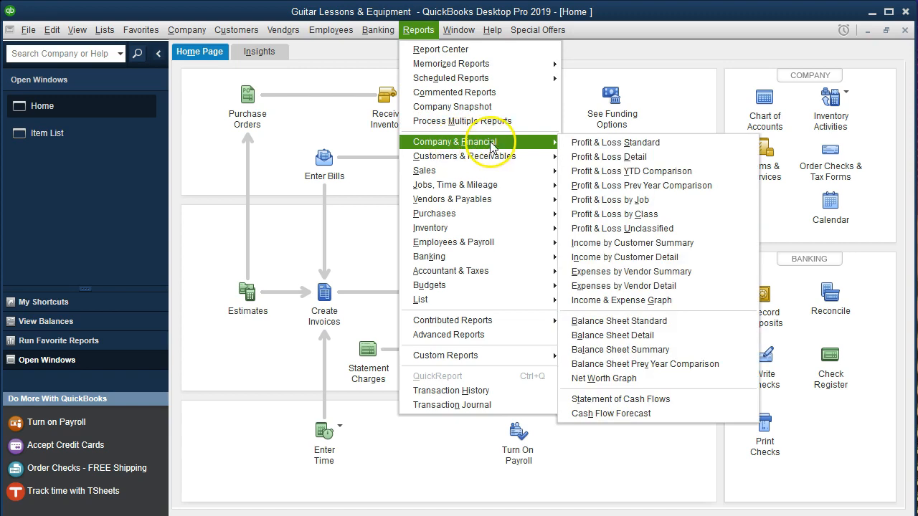
{"action": "left_click", "coordinate": [567, 143]}
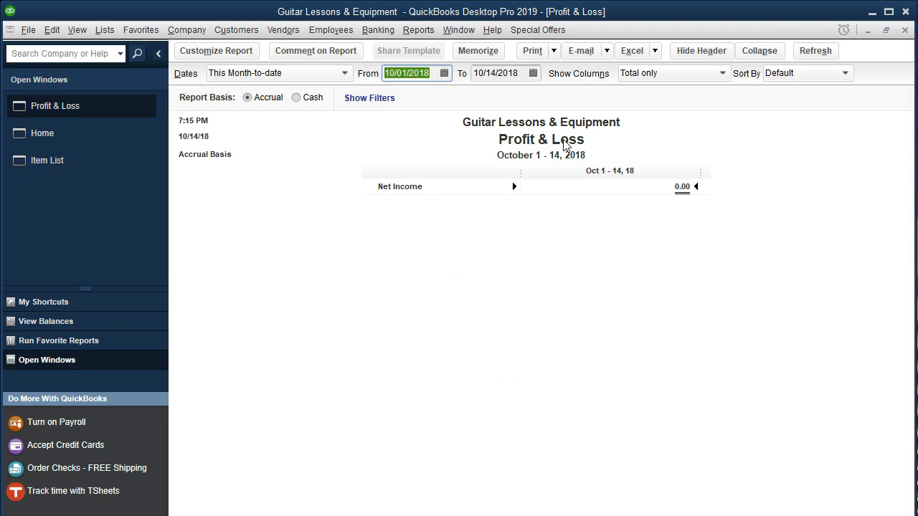
{"action": "type", "text": "010119"}
{"action": "key", "text": "Tab"}
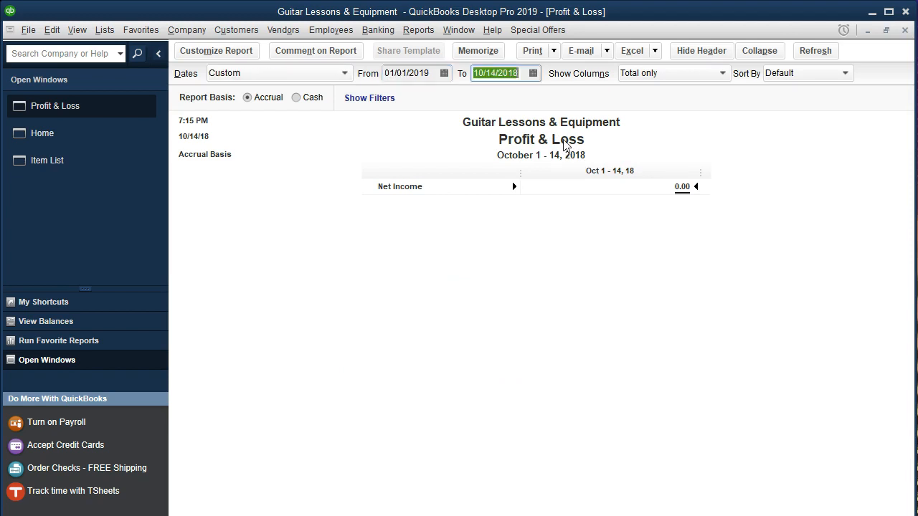
{"action": "type", "text": "01/31/20"}
{"action": "type", "text": "19"}
{"action": "key", "text": "Tab"}
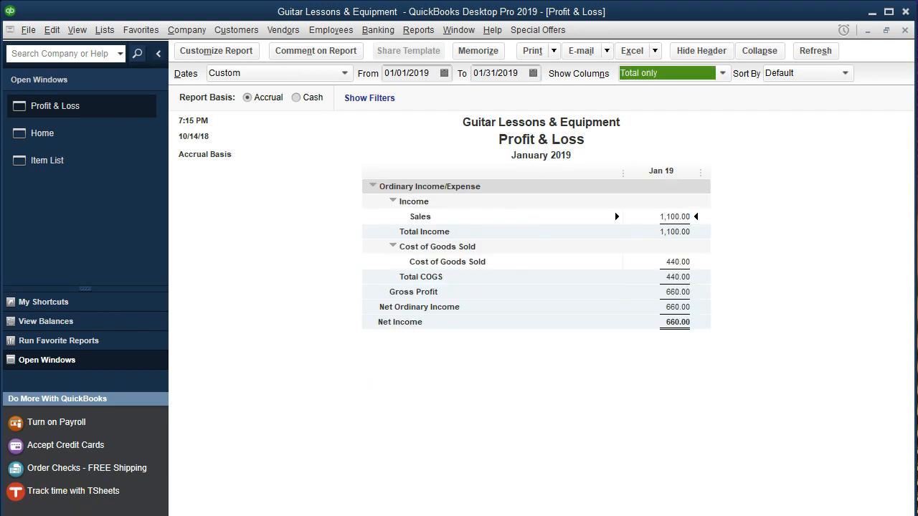
Inspect the transaction details behind the Sales and Cost of Goods Sold amounts, returning to the Profit & Loss report after each.
{"action": "double_click", "coordinate": [675, 217]}
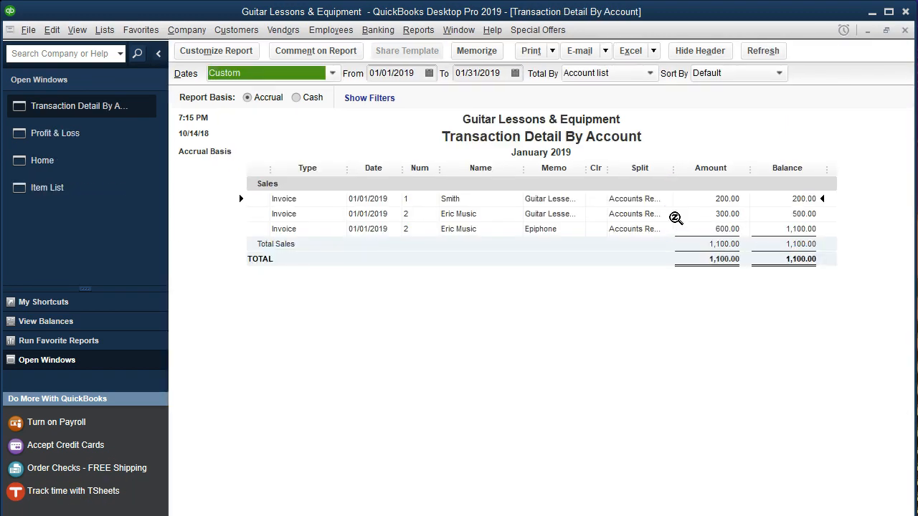
{"action": "left_click", "coordinate": [904, 30]}
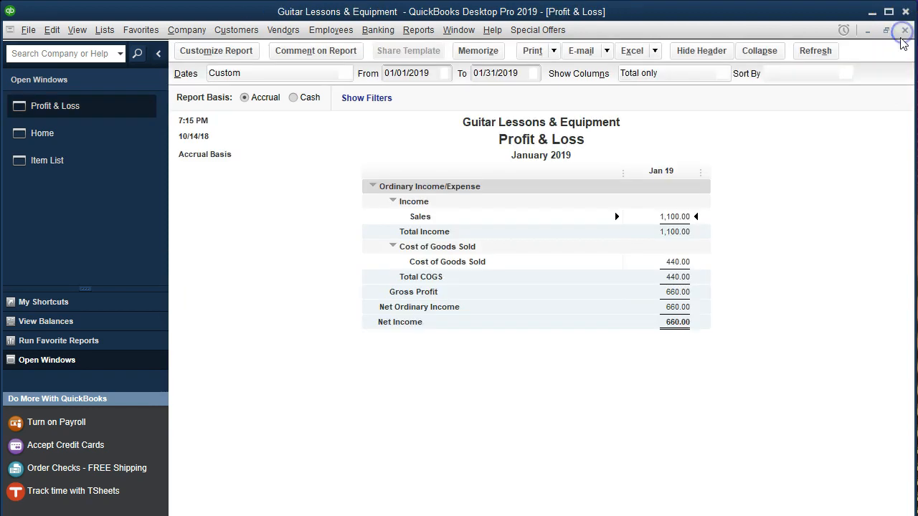
{"action": "double_click", "coordinate": [670, 262]}
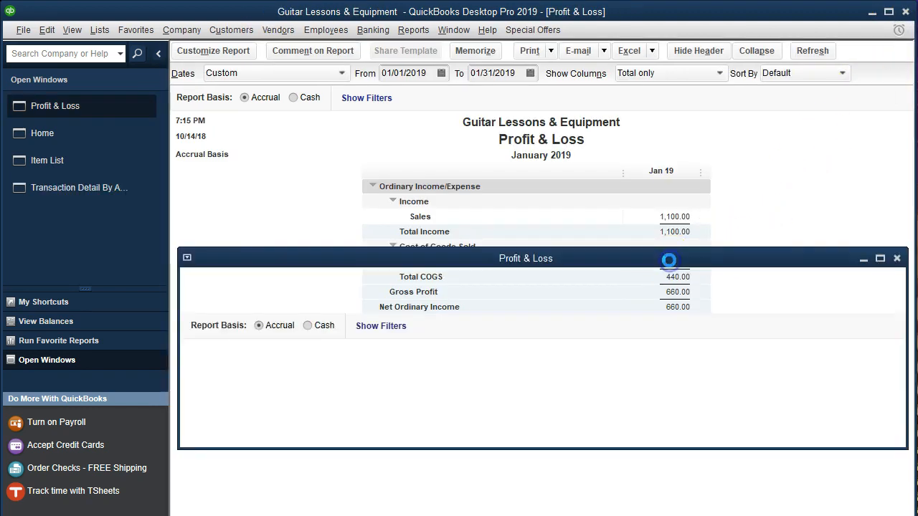
{"action": "left_click", "coordinate": [904, 30]}
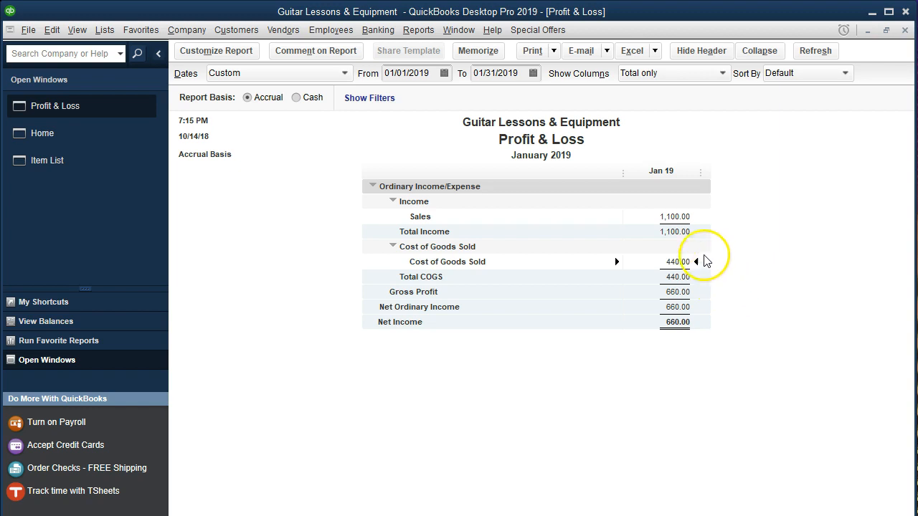
Compare the Sales and Cost of Goods Sold lines, recheck the transactions behind Cost of Goods Sold, and return to the Profit & Loss report.
{"action": "left_click", "coordinate": [677, 219]}
{"action": "left_click", "coordinate": [770, 227]}
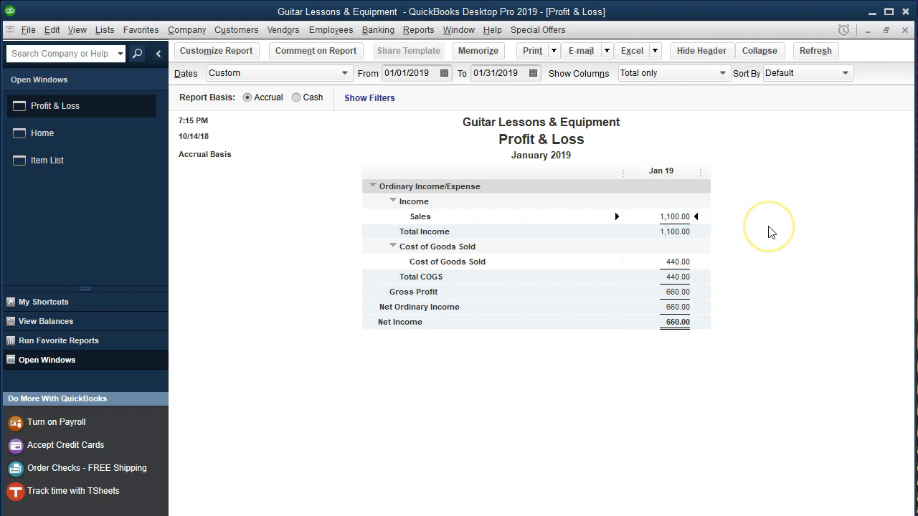
{"action": "left_click", "coordinate": [705, 224]}
{"action": "left_click", "coordinate": [687, 261]}
{"action": "left_click", "coordinate": [762, 263]}
{"action": "double_click", "coordinate": [679, 261]}
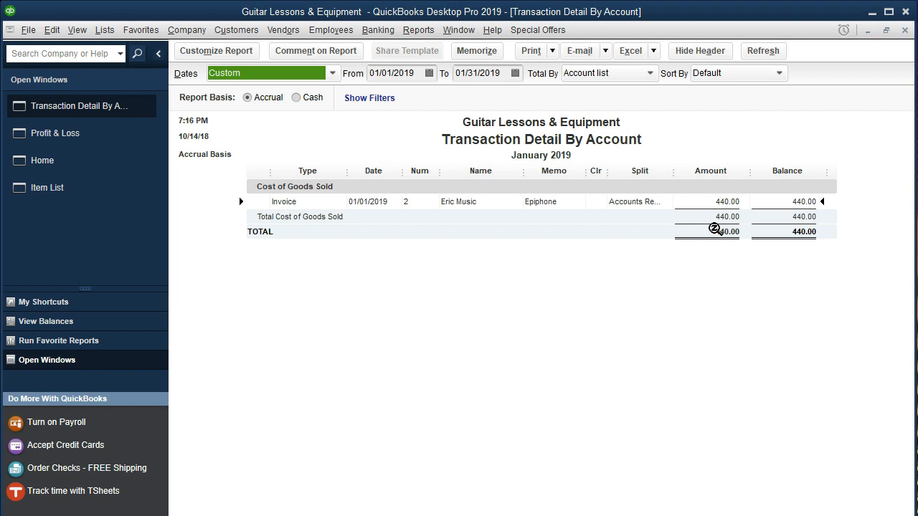
{"action": "left_click", "coordinate": [904, 29]}
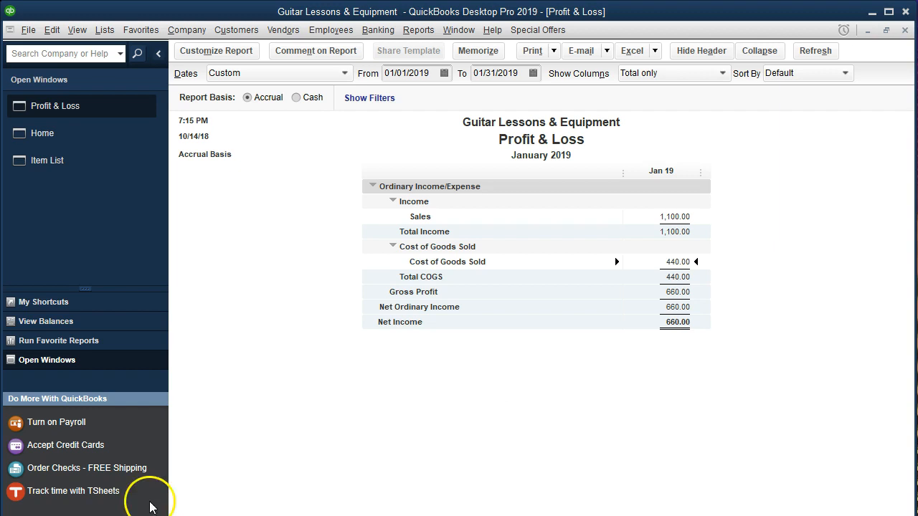
{"action": "left_click", "coordinate": [354, 283]}
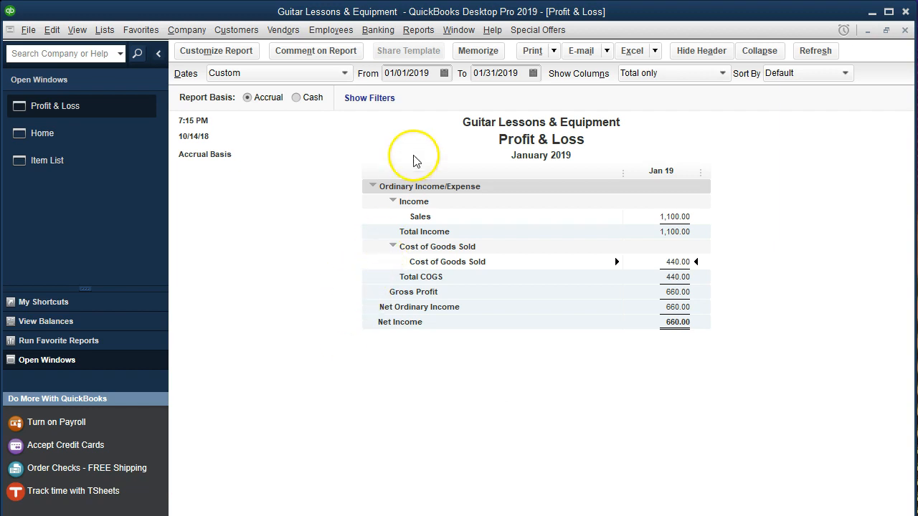
Open the Customer Balance Detail report and examine the invoice amounts listed for each customer.
{"action": "left_click", "coordinate": [420, 32]}
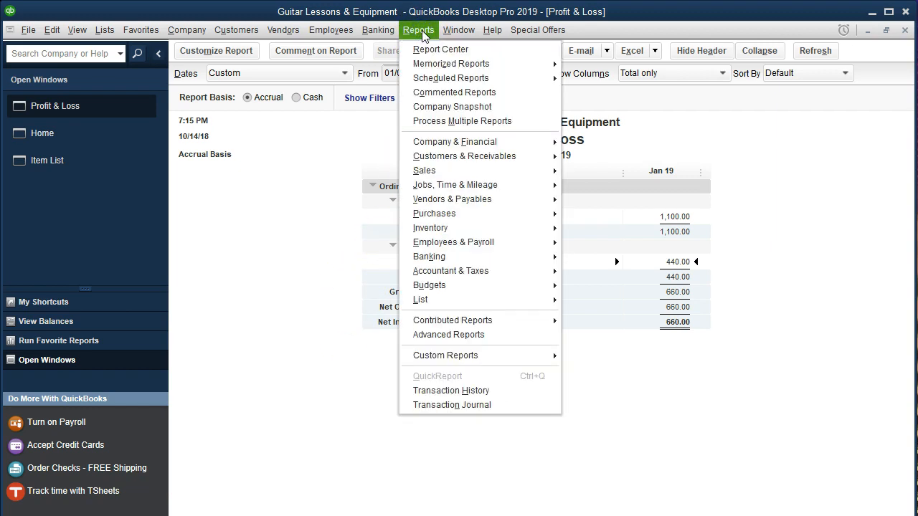
{"action": "left_click", "coordinate": [464, 156]}
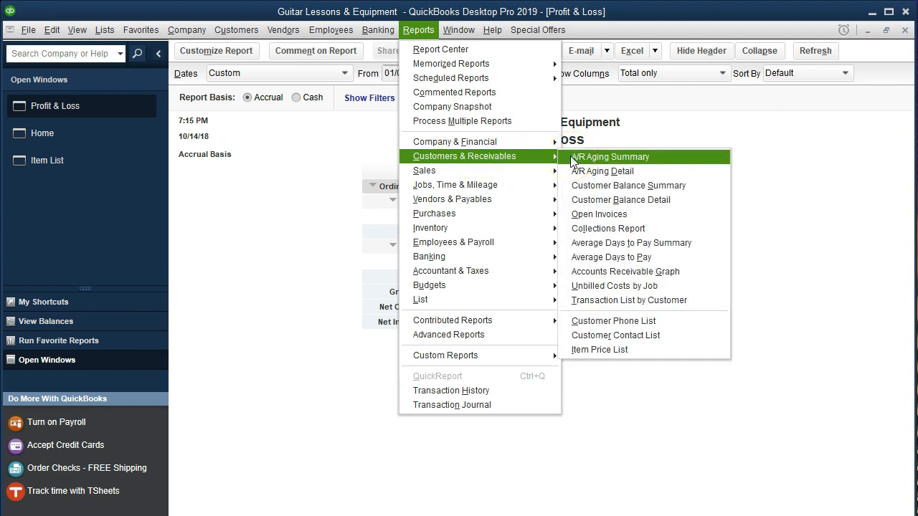
{"action": "left_click", "coordinate": [610, 199]}
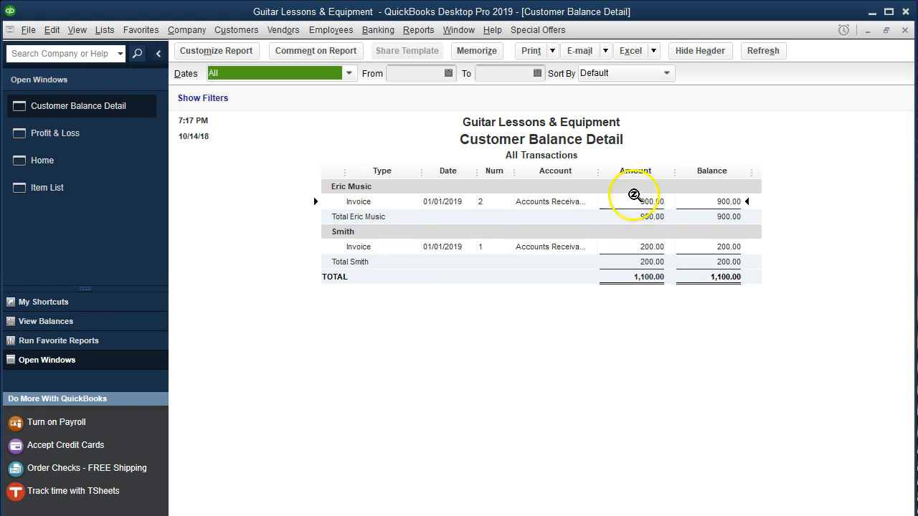
{"action": "left_click", "coordinate": [635, 200]}
{"action": "left_click", "coordinate": [539, 343]}
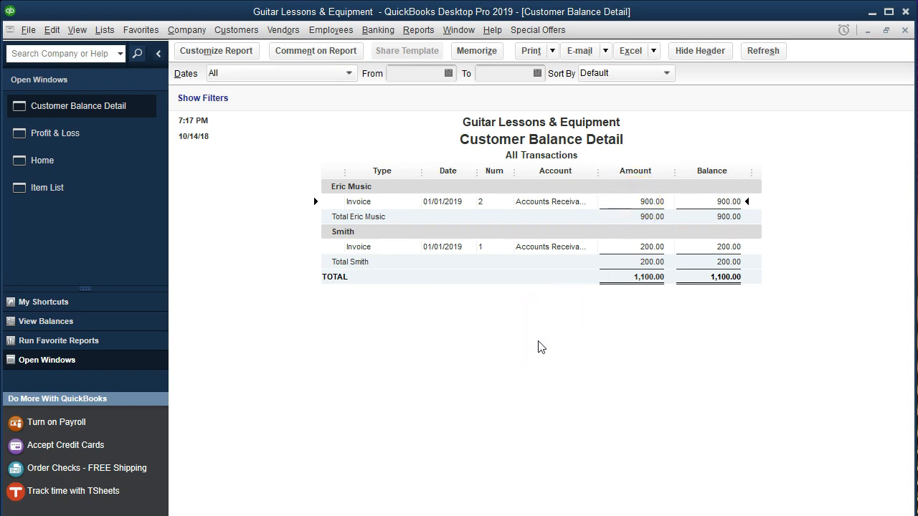